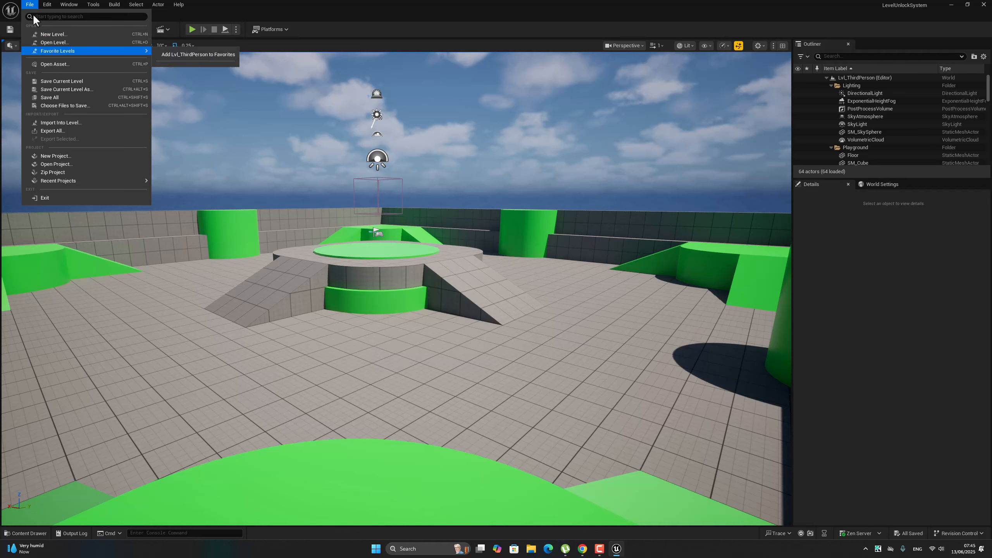
Create a new level from the Basic template and save it in the Content folder as LV01.
left_click(54, 34)
left_click(498, 219)
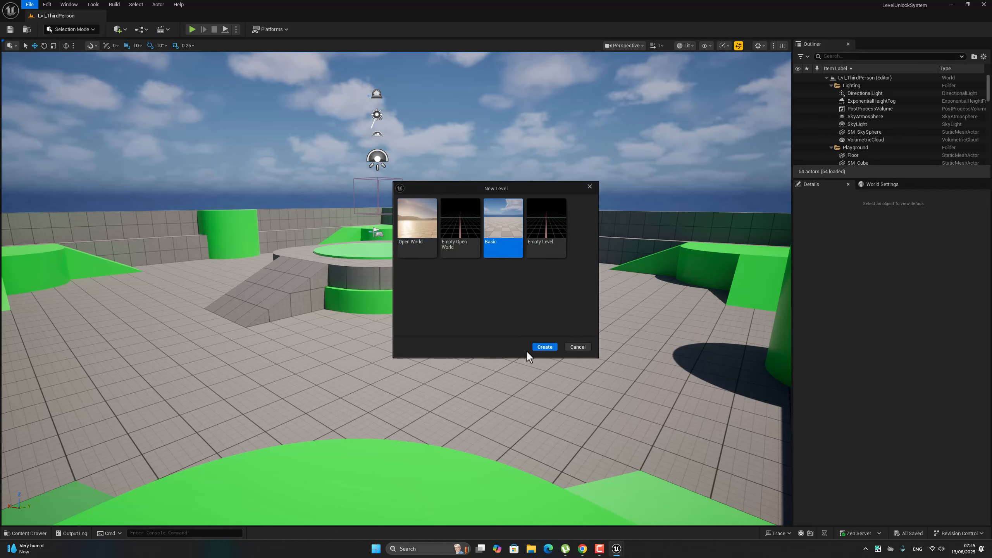
left_click(538, 348)
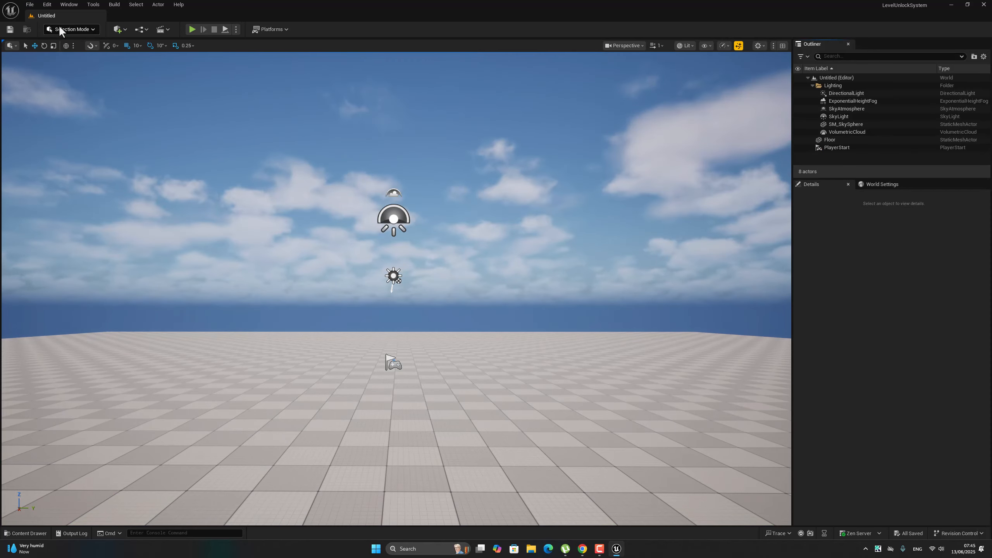
left_click(30, 5)
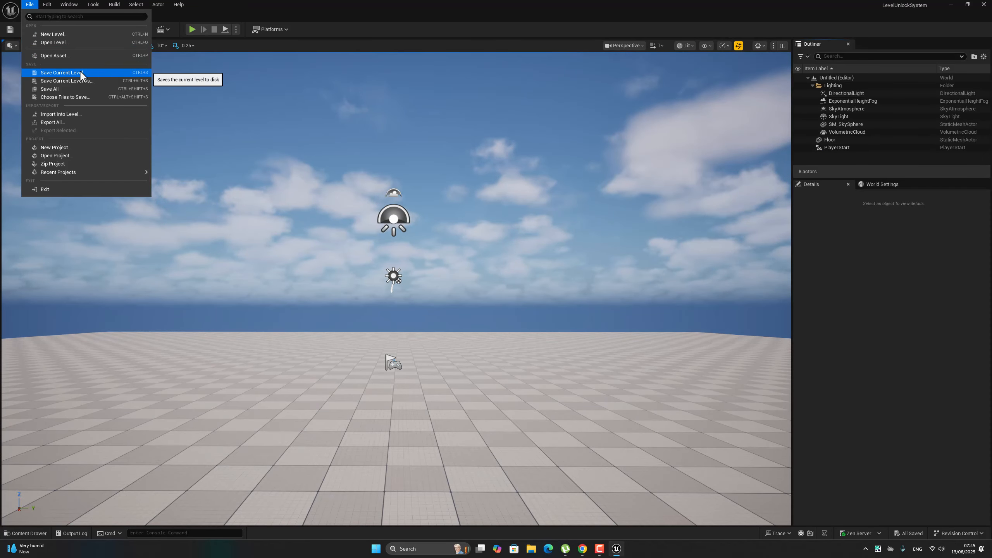
left_click(57, 72)
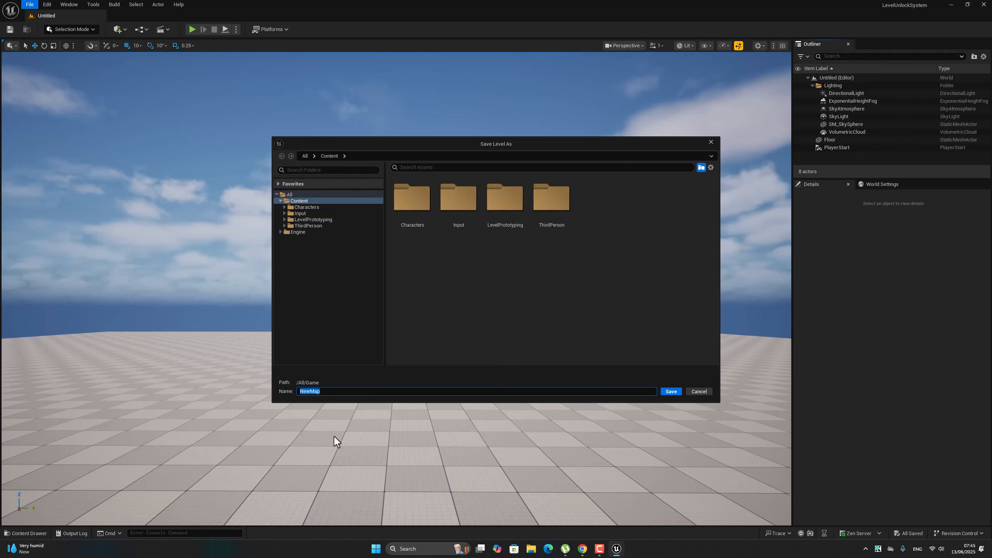
type("LV01")
left_click(670, 391)
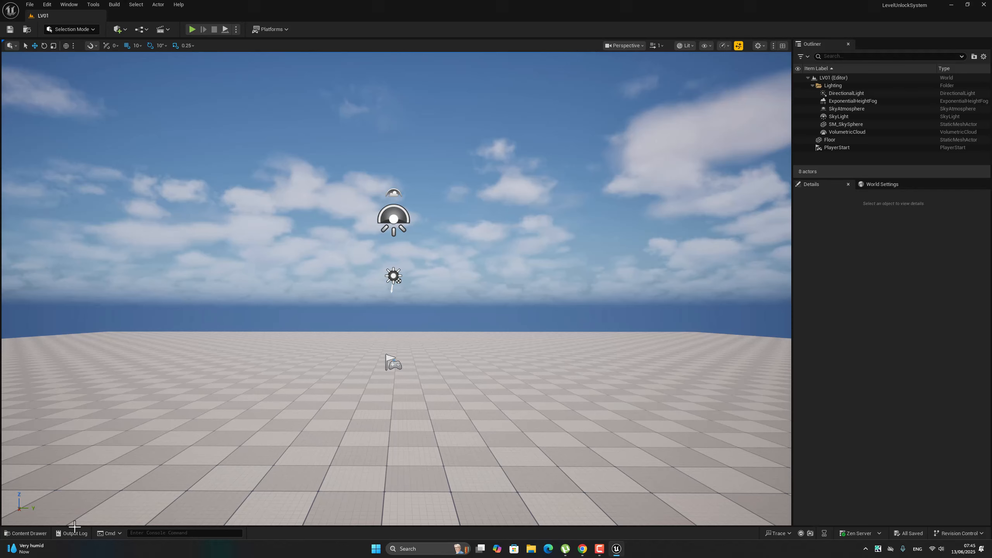
Make three duplicates of the level named LV02, LV03 and LV04 in the Content folder, and save all files.
left_click(30, 532)
left_click(347, 424)
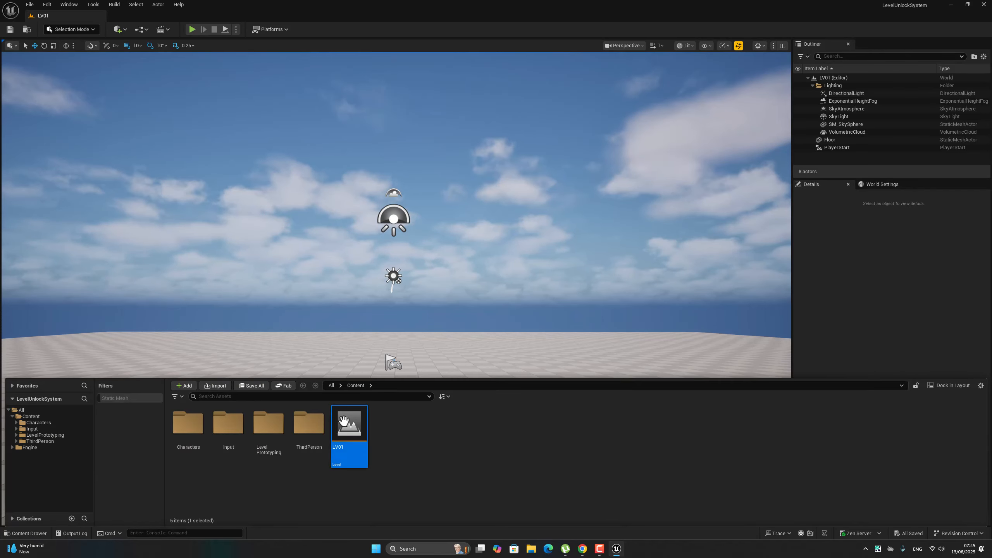
right_click(345, 422)
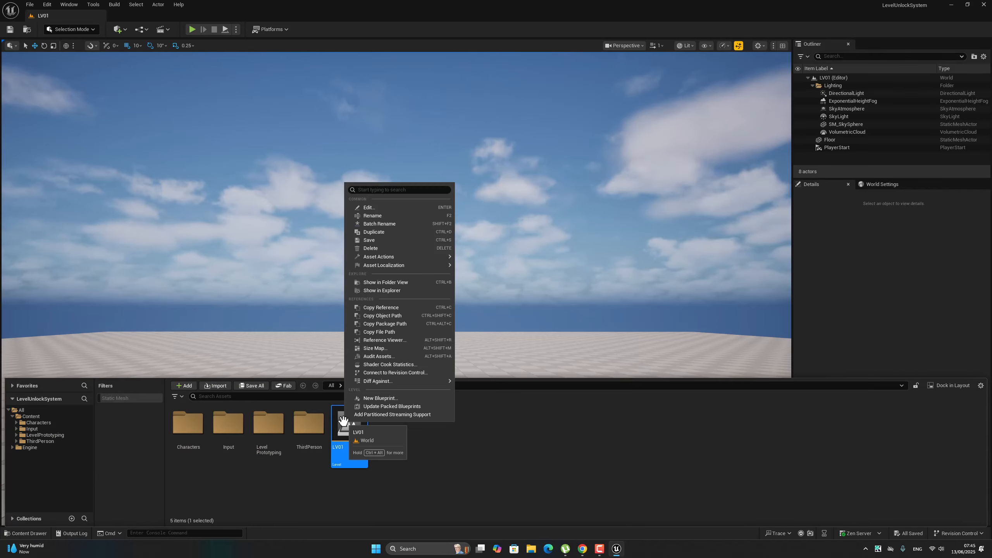
left_click(394, 232)
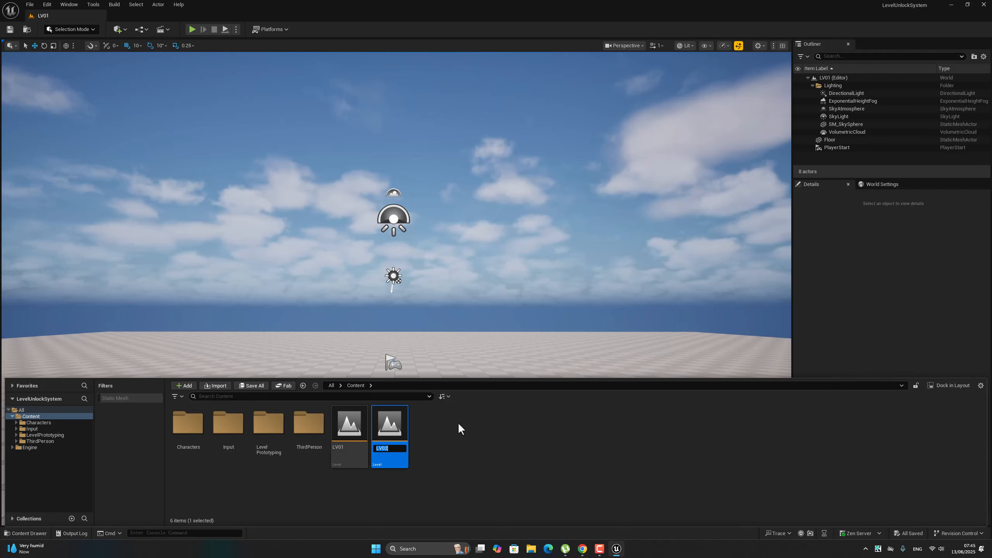
key("Return")
right_click(394, 432)
left_click(422, 243)
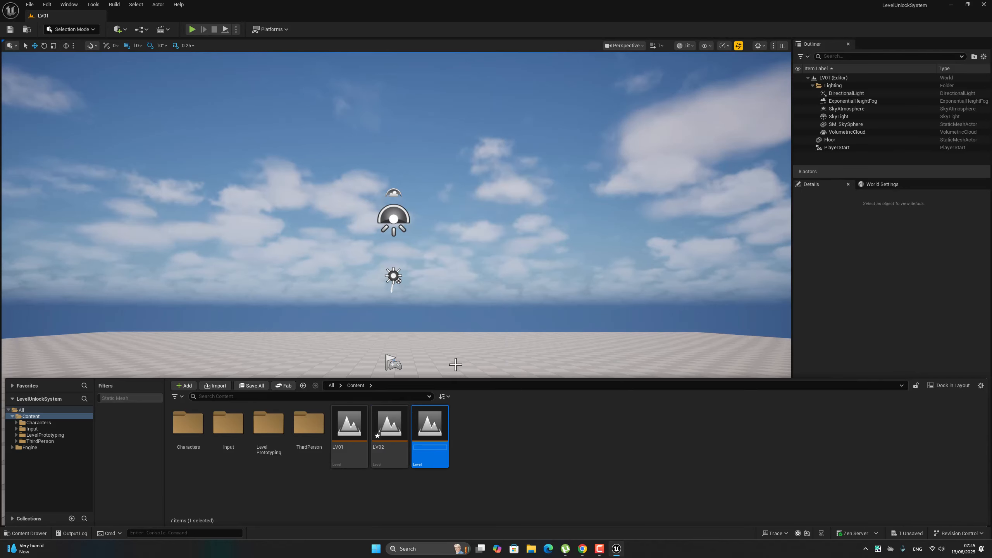
key("Return")
right_click(391, 430)
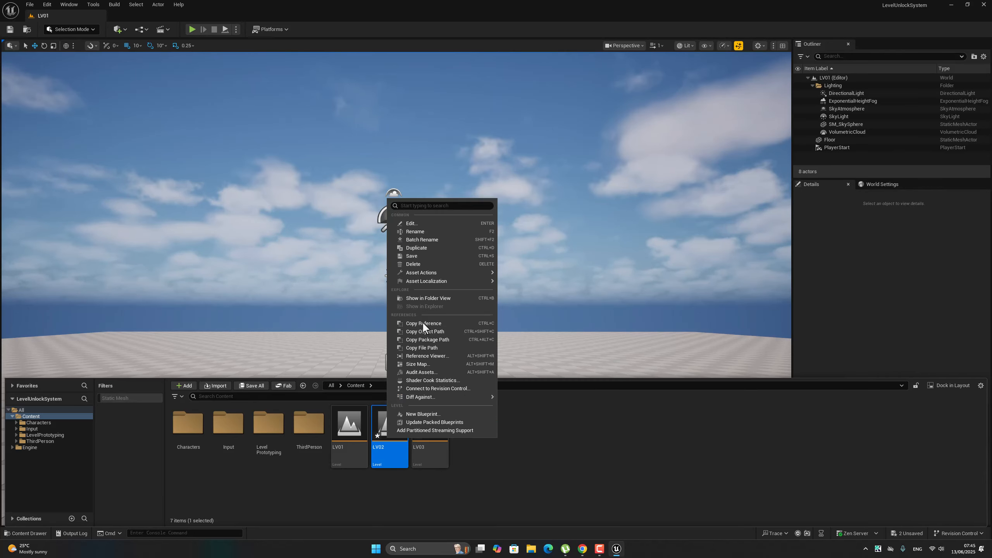
left_click(433, 250)
key("Return")
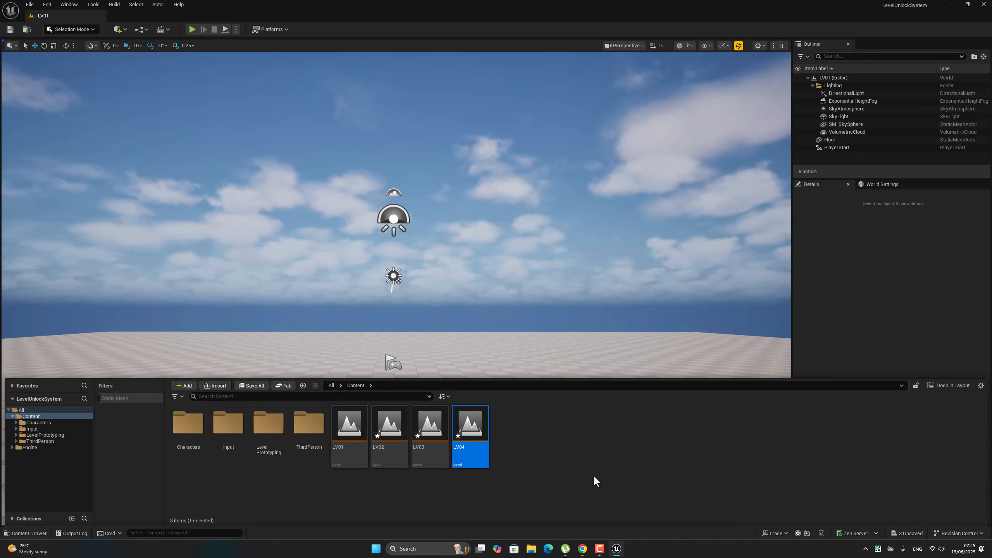
left_click(30, 5)
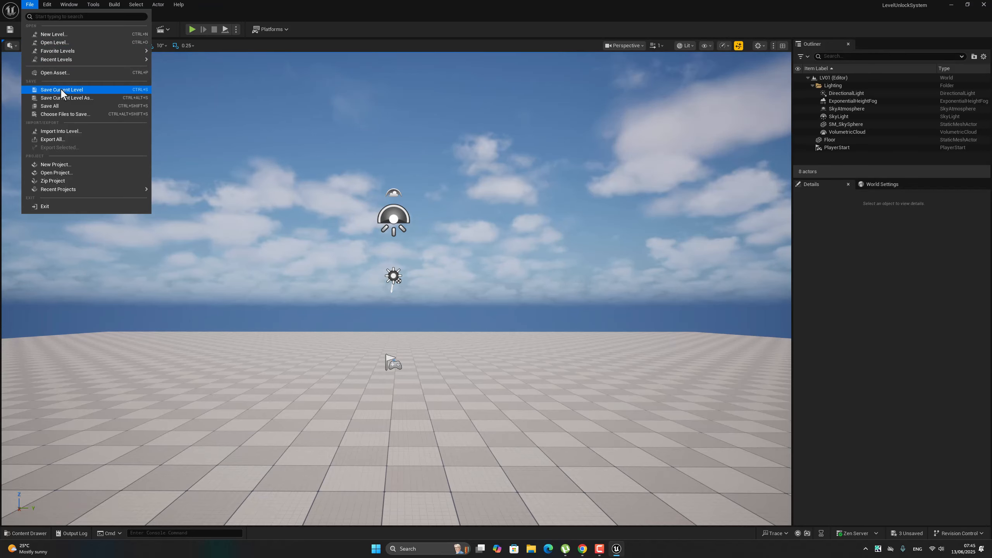
left_click(70, 106)
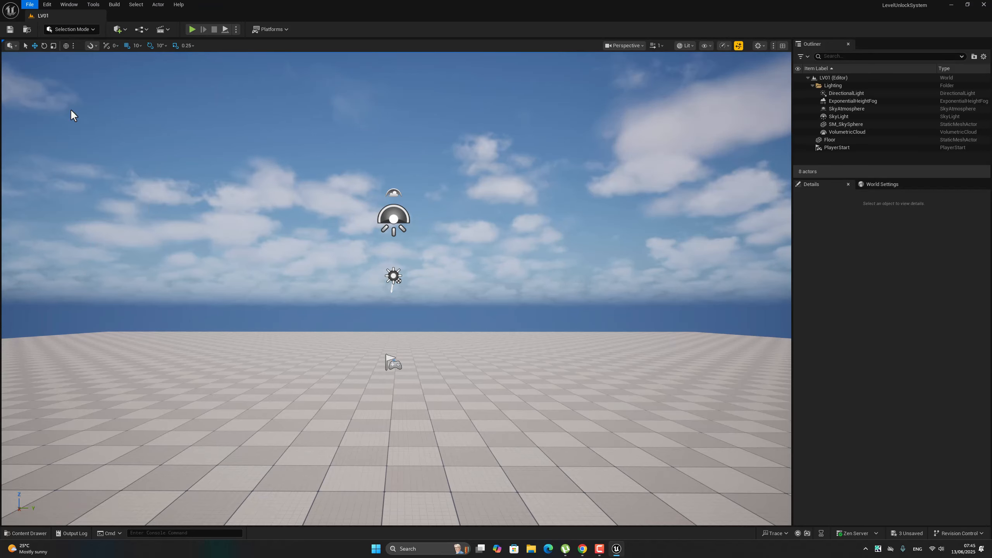
Create a Widget Blueprint based on User Widget in the Content folder and name it LV_S_UI.
left_click(39, 538)
left_click(559, 434)
right_click(557, 434)
mouse_move(559, 430)
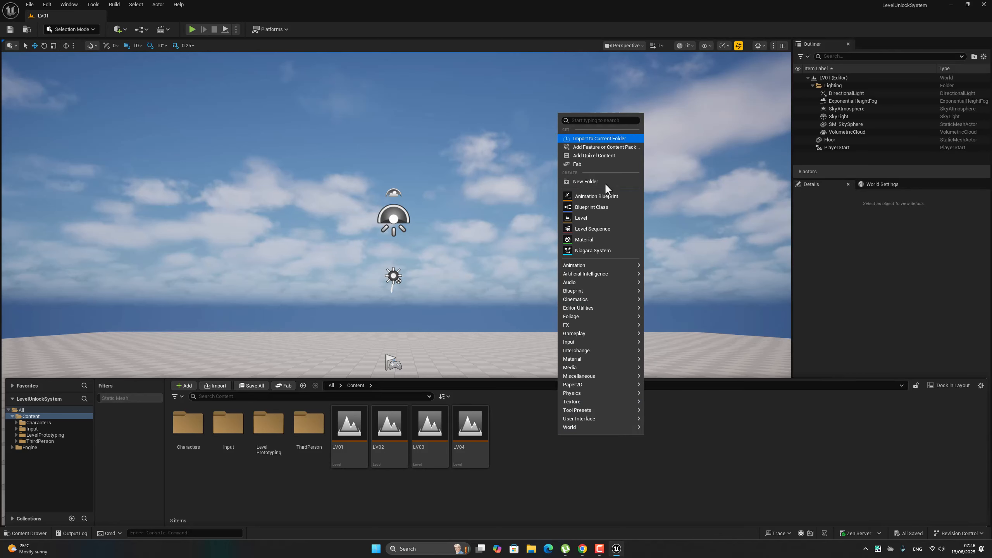
mouse_move(586, 420)
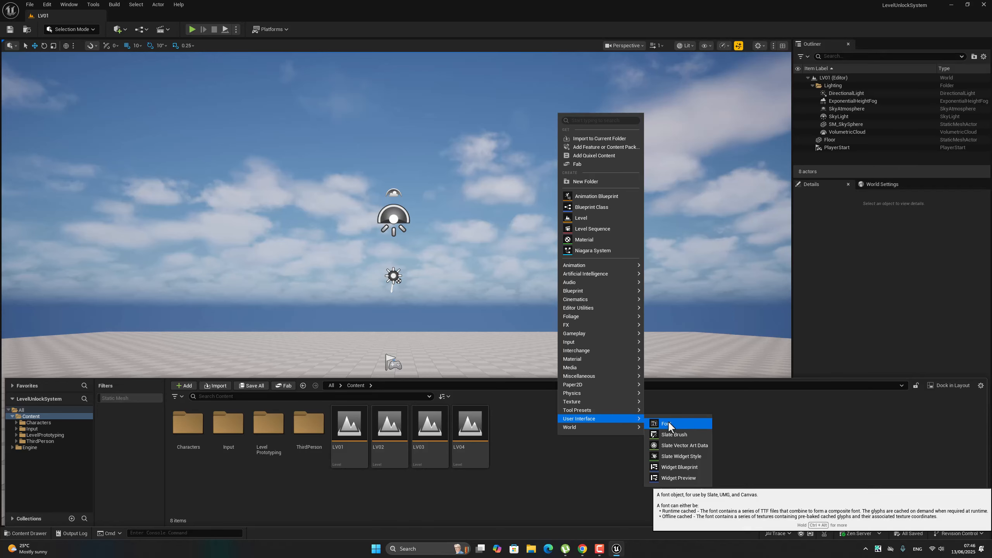
left_click(680, 467)
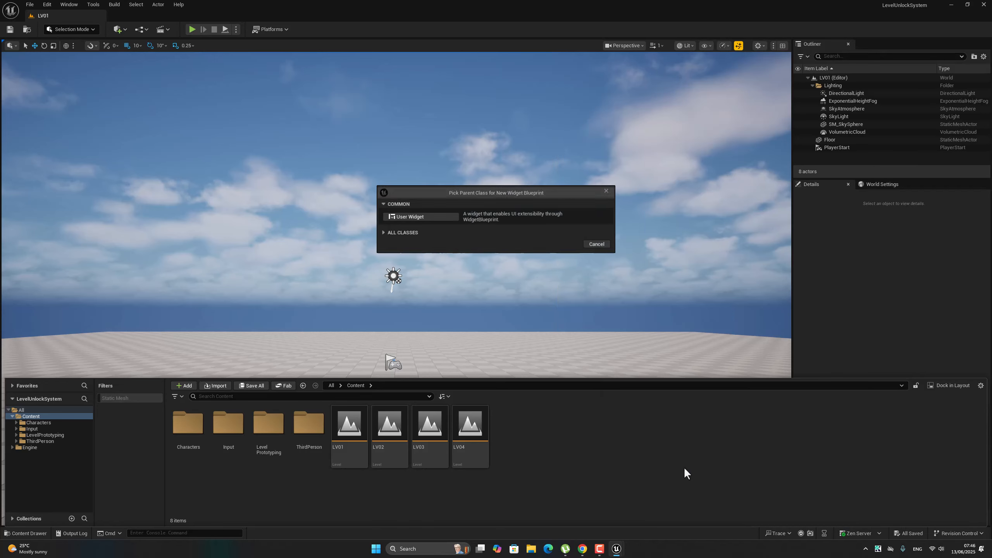
left_click(407, 217)
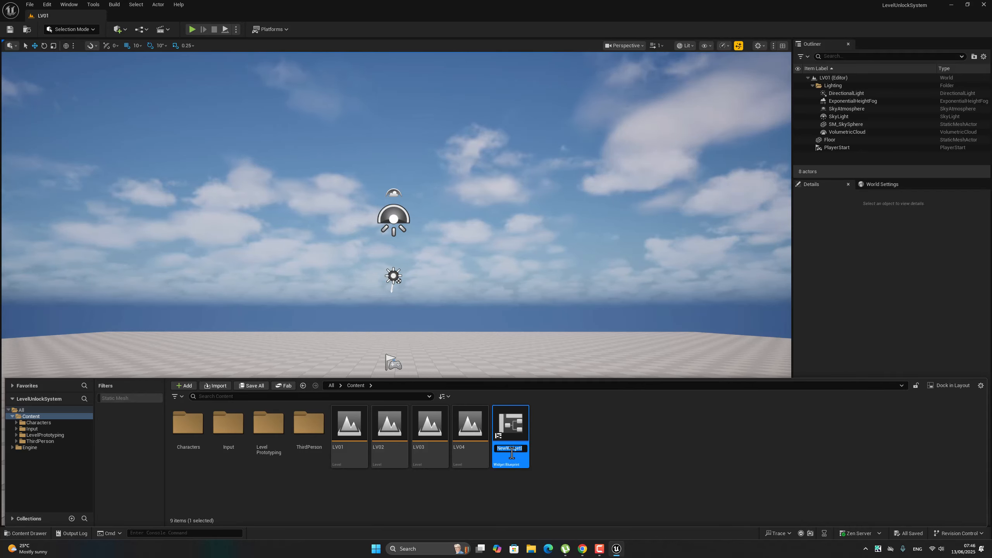
type("LV_S_UI")
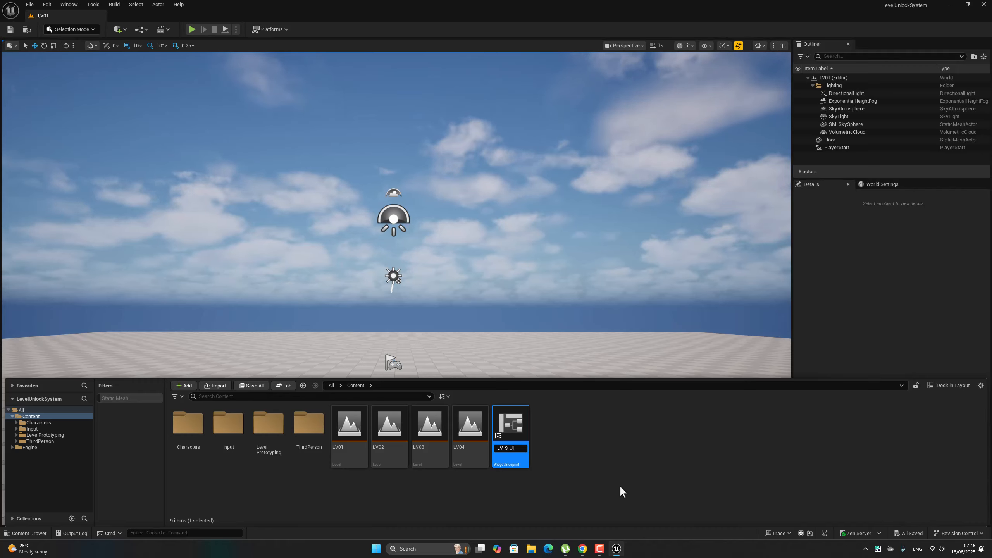
key("Return")
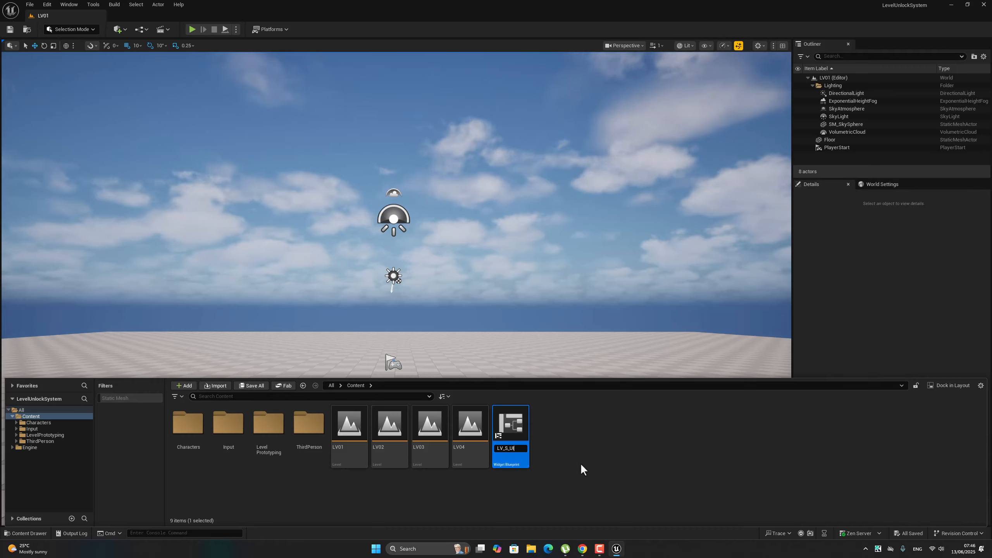
Open the LV_S_UI widget docked beside the LV01 level editor, and save all files.
double_click(514, 434)
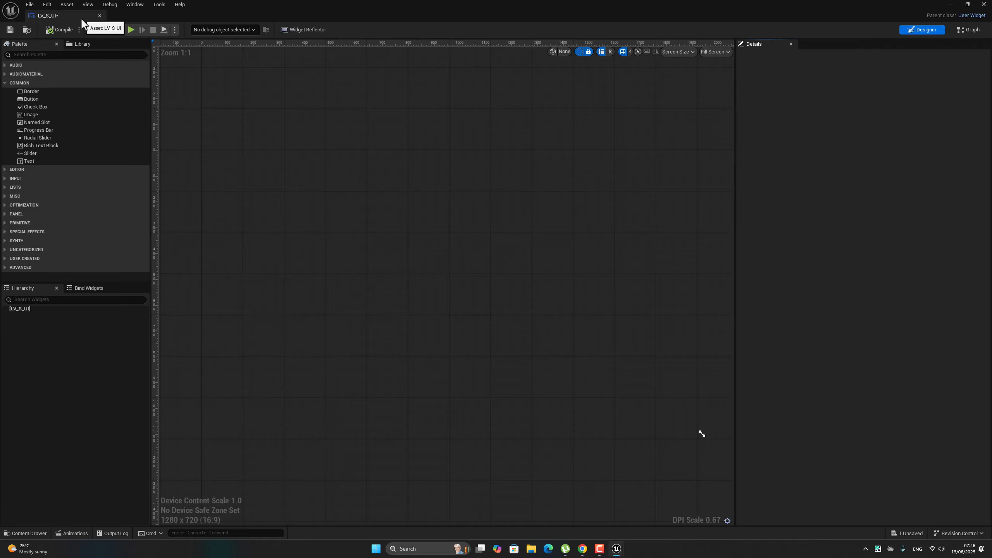
left_click_drag(81, 17, 169, 19)
left_click(58, 15)
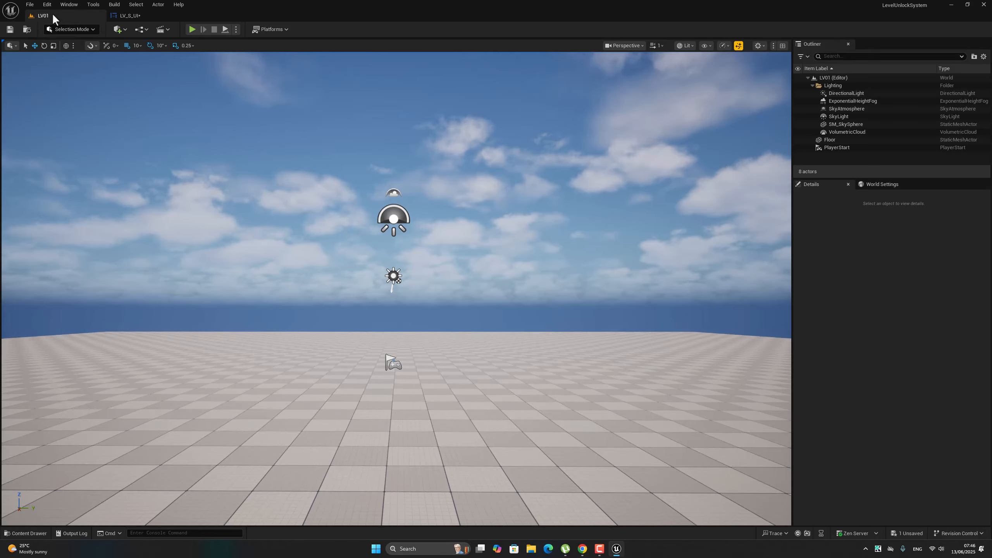
left_click(35, 4)
left_click(62, 104)
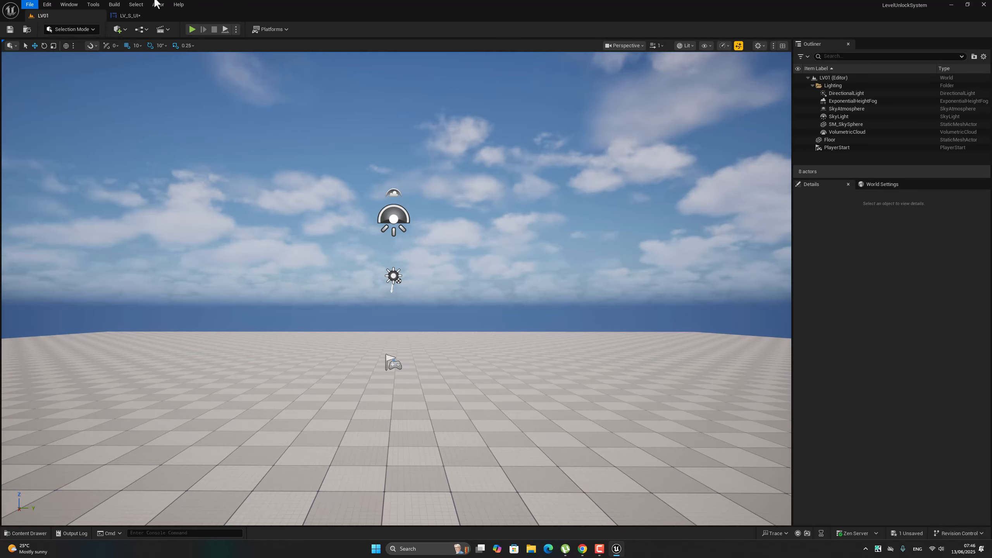
left_click(129, 17)
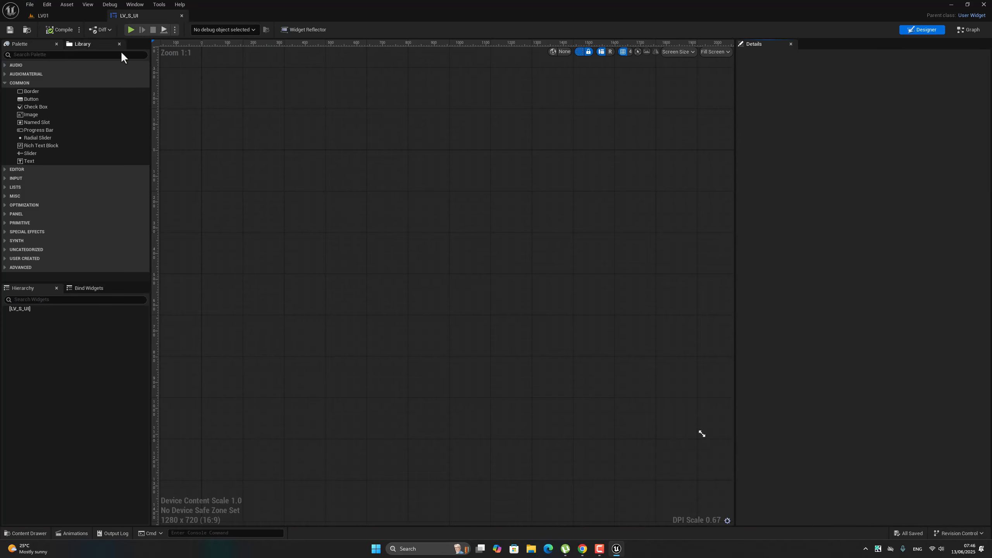
Add an Overlay as the root panel of the LV_S_UI widget.
left_click(31, 54)
type("over")
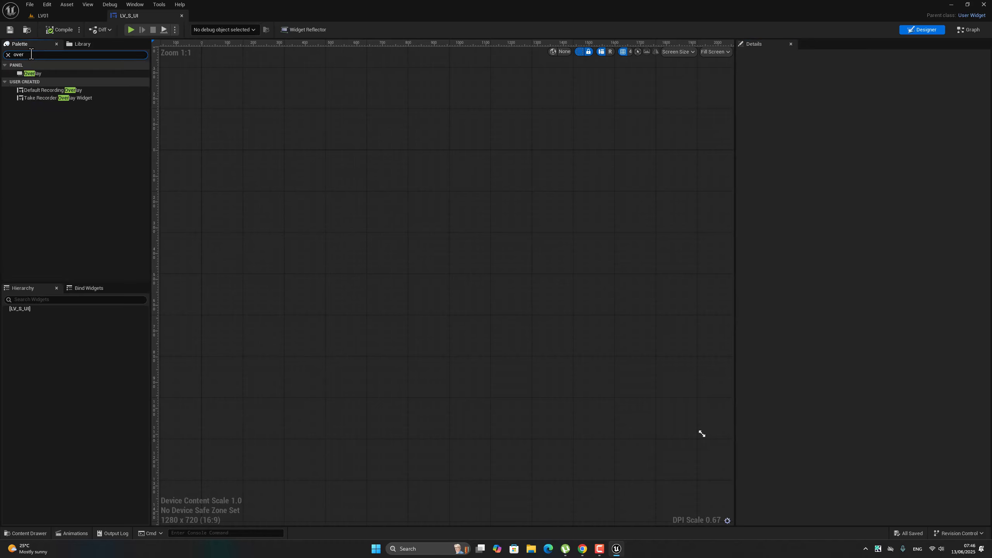
left_click_drag(26, 76, 52, 310)
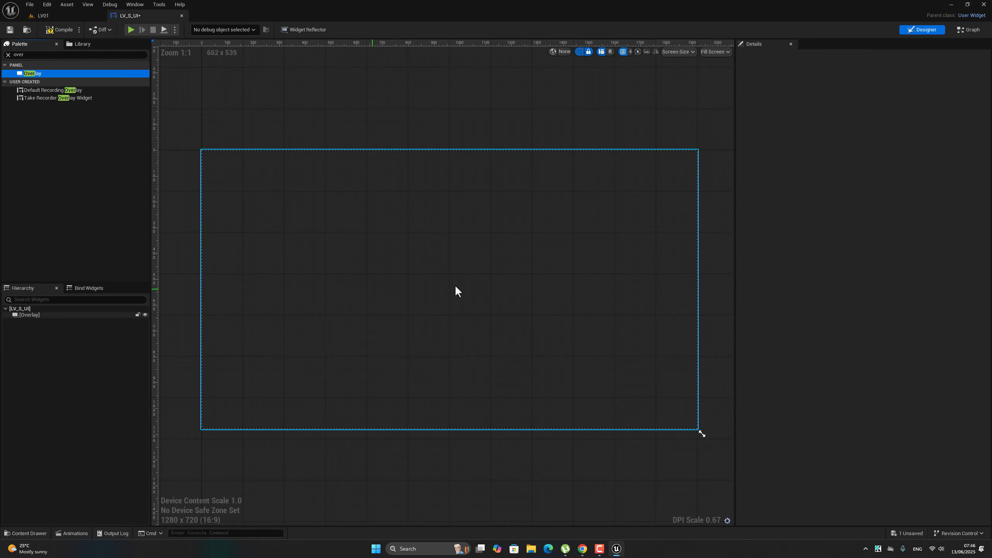
left_click(285, 195)
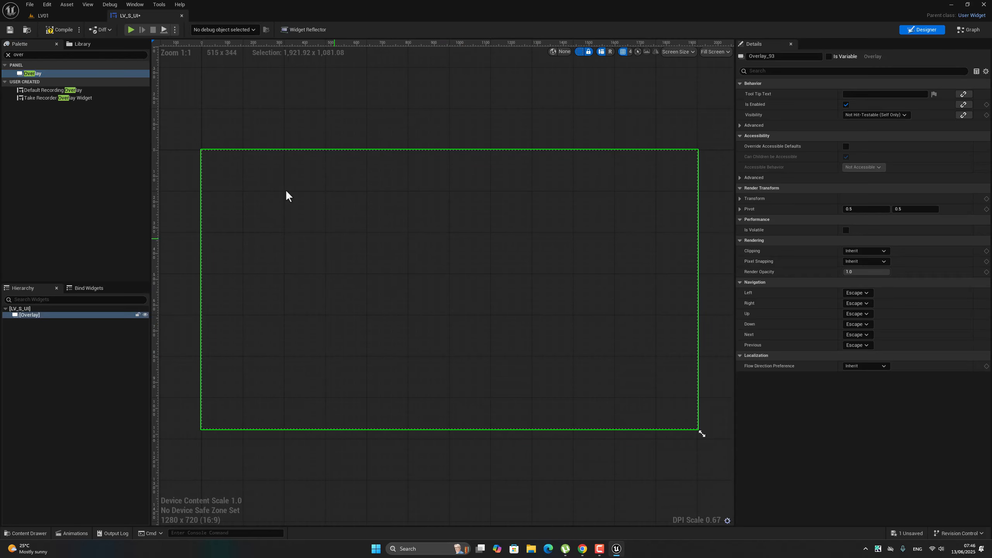
Add a Button inside the Overlay and place a Text widget inside that button.
left_click(9, 56)
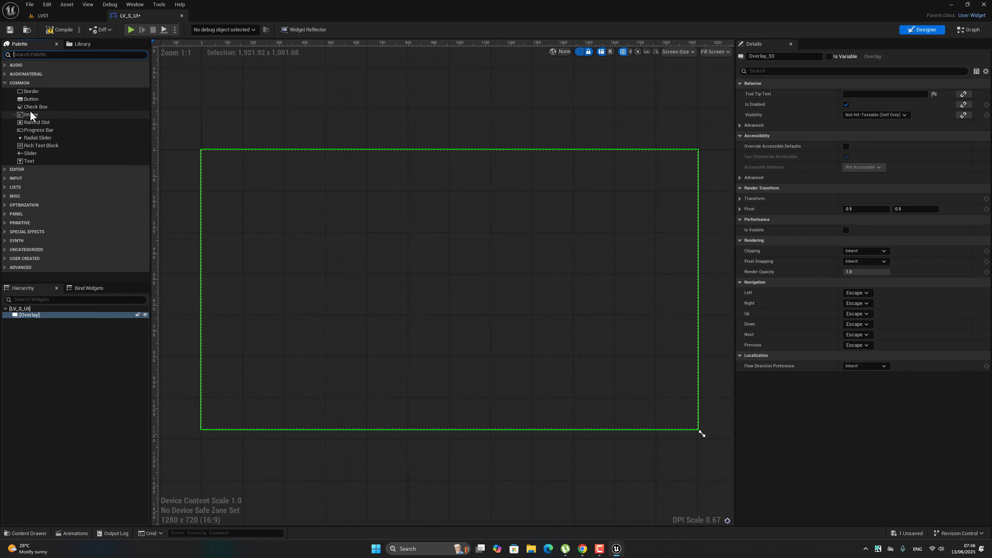
left_click_drag(31, 99, 34, 319)
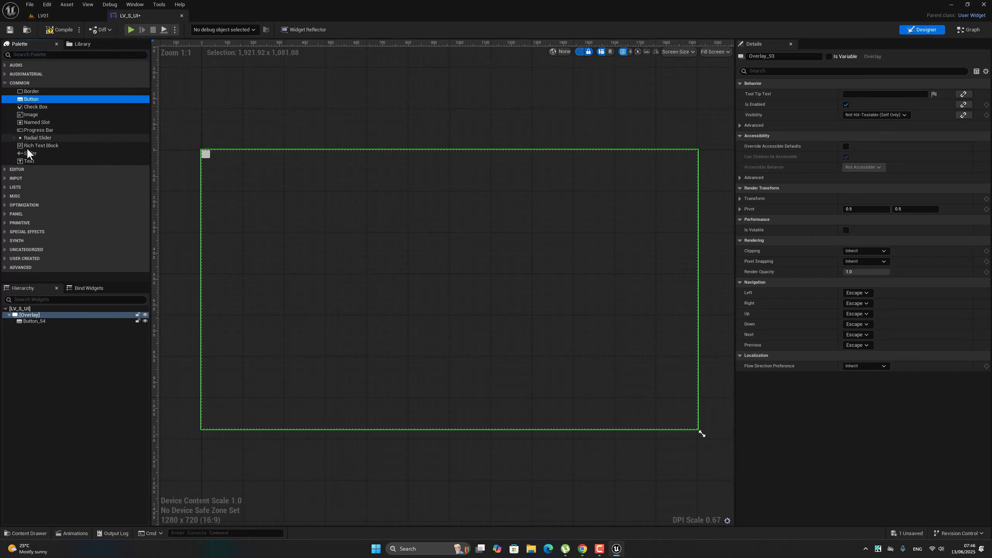
left_click_drag(30, 160, 41, 322)
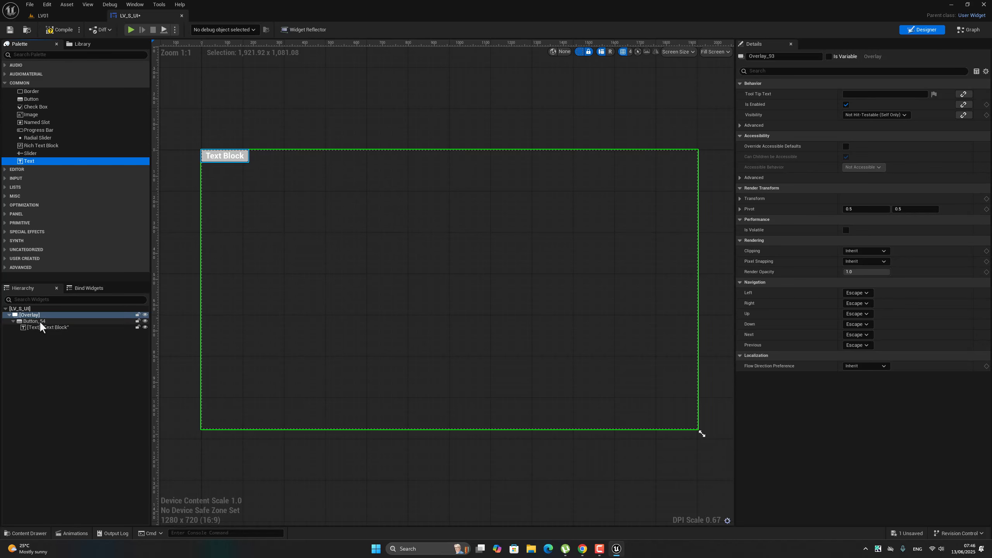
Align the button to the center of the Overlay both horizontally and vertically.
double_click(40, 322)
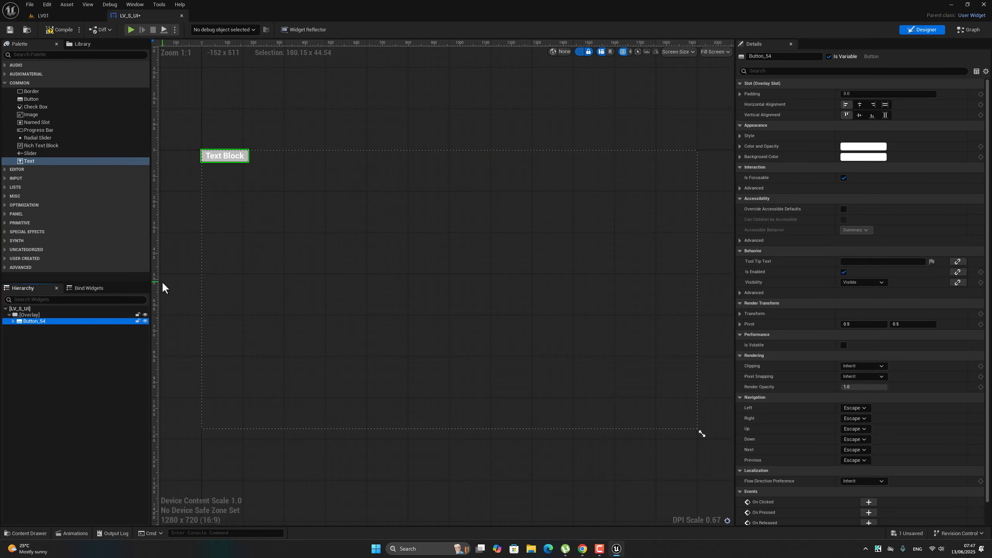
left_click(859, 104)
left_click(860, 115)
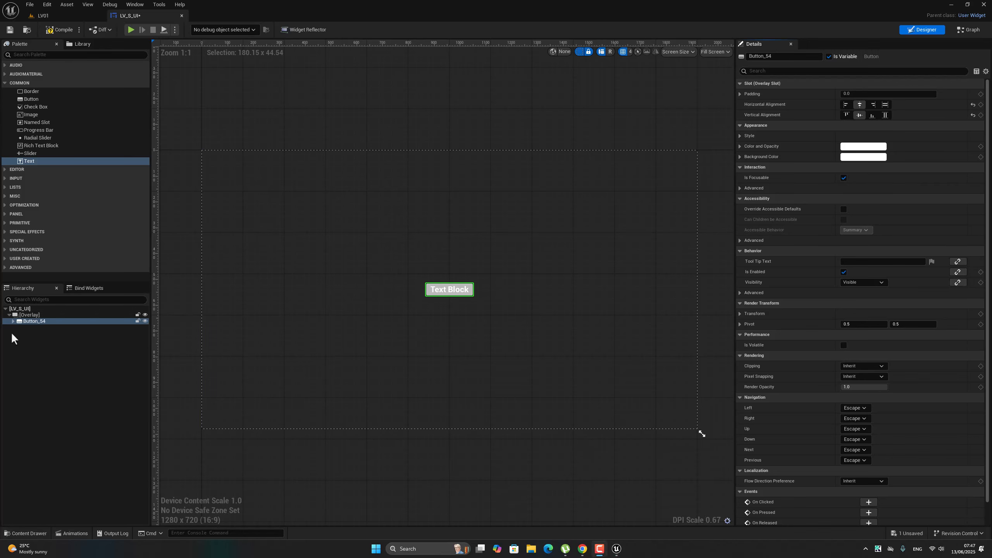
Add a Vertical Box to the Overlay and move the button with its text into it.
left_click(12, 322)
left_click(24, 315)
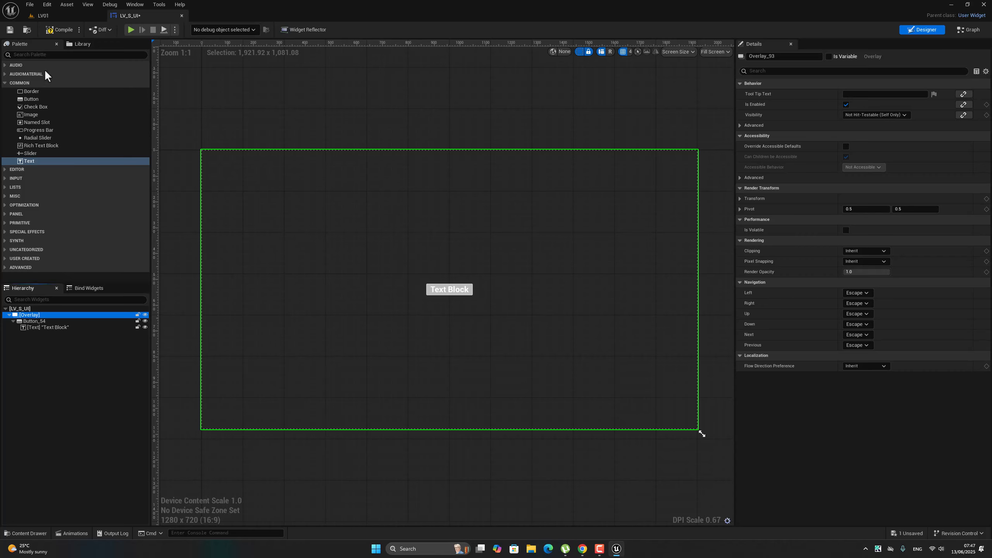
left_click(44, 57)
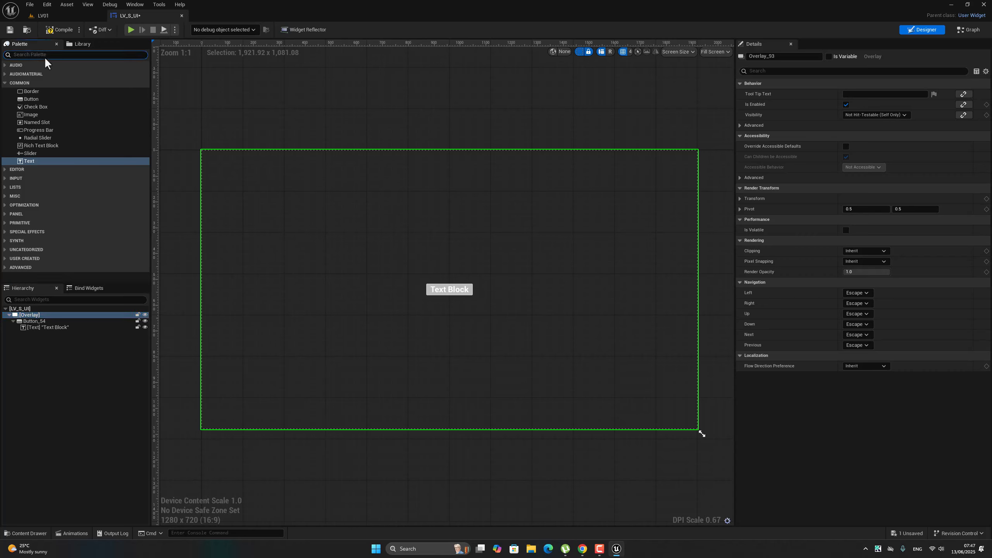
type("vert")
left_click(33, 72)
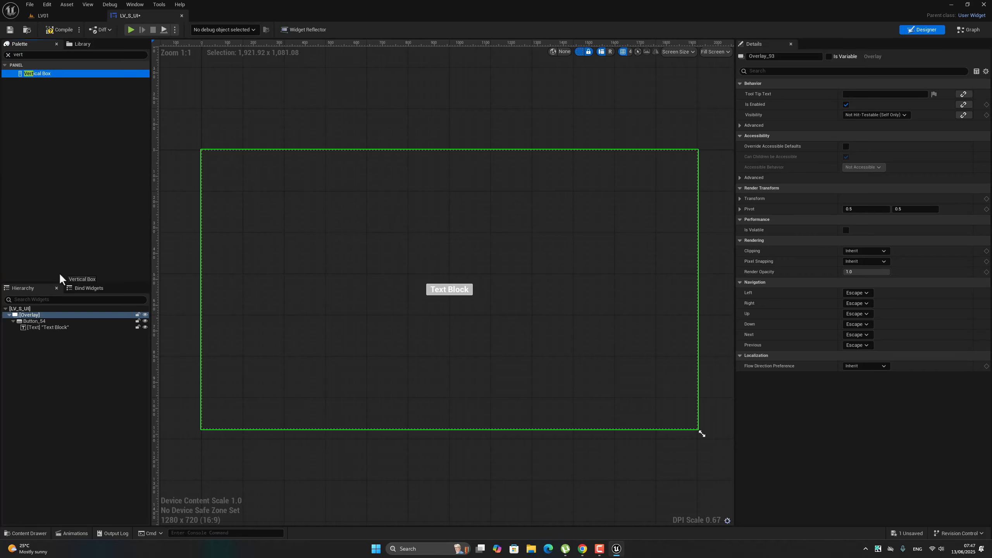
left_click_drag(58, 273, 29, 317)
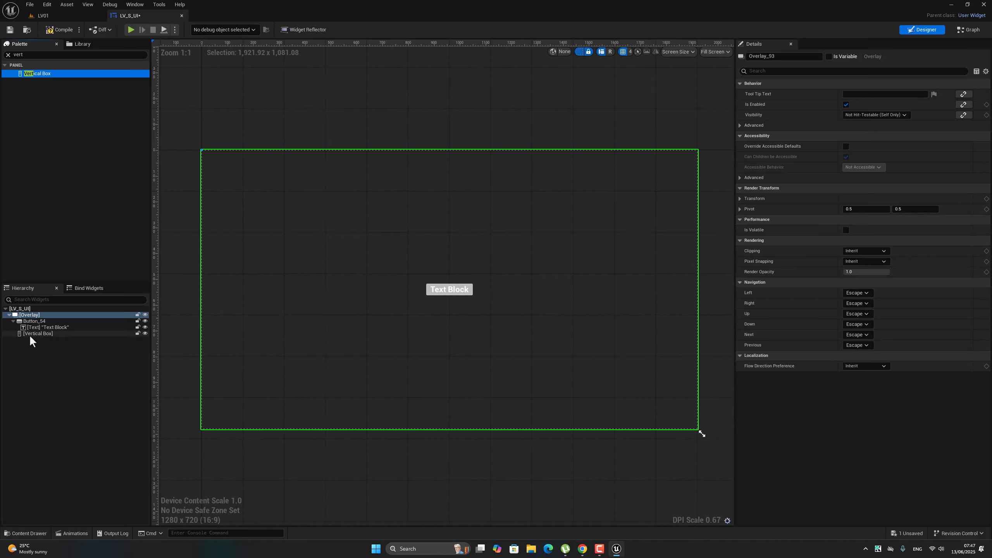
mouse_move(26, 320)
left_mouse_down()
mouse_move(36, 340)
mouse_move(38, 333)
left_mouse_up()
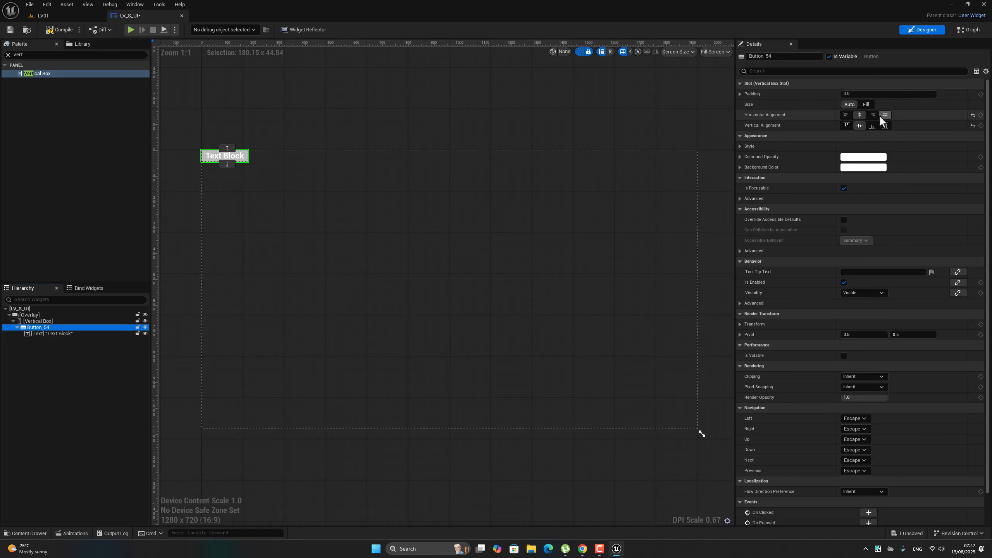
Center the button horizontally in the Vertical Box, and center the Vertical Box horizontally and vertically in the Overlay.
left_click(859, 115)
left_click(27, 321)
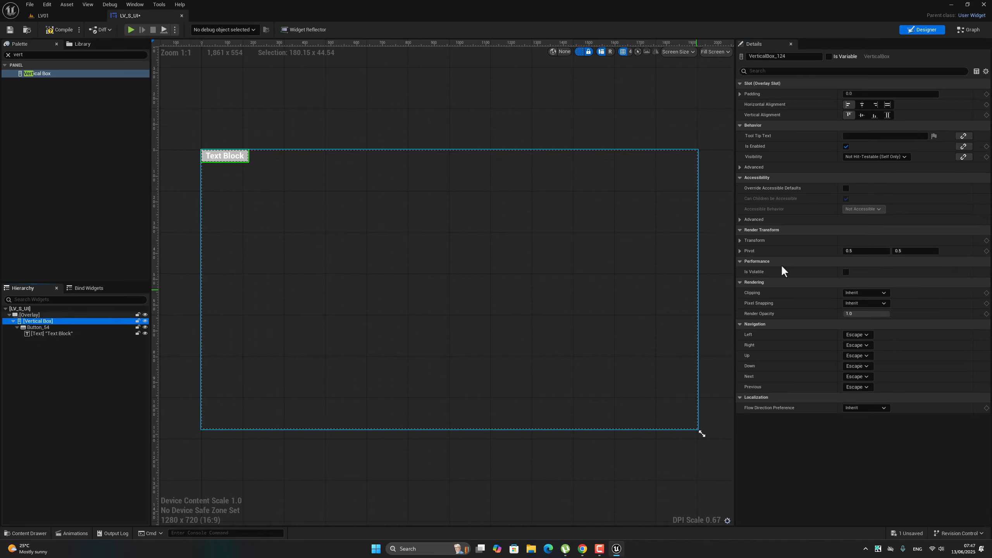
left_click(861, 106)
left_click(861, 114)
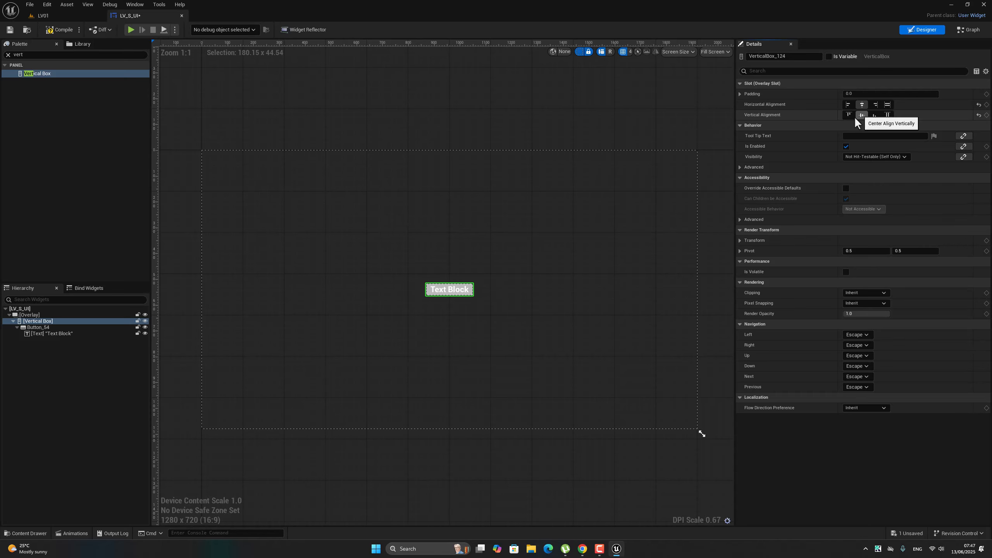
Set the button's bottom padding to 10 in its Vertical Box slot.
double_click(38, 327)
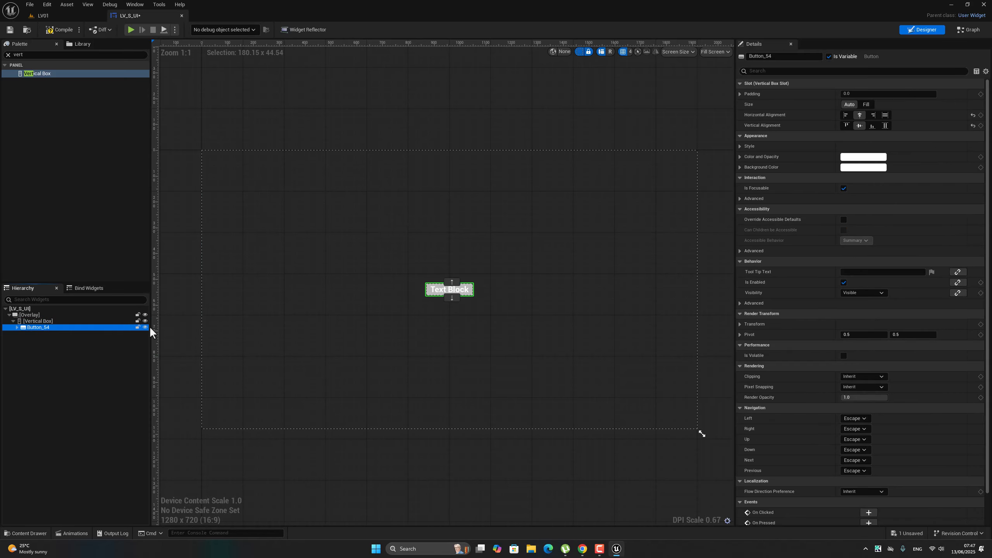
left_click(740, 94)
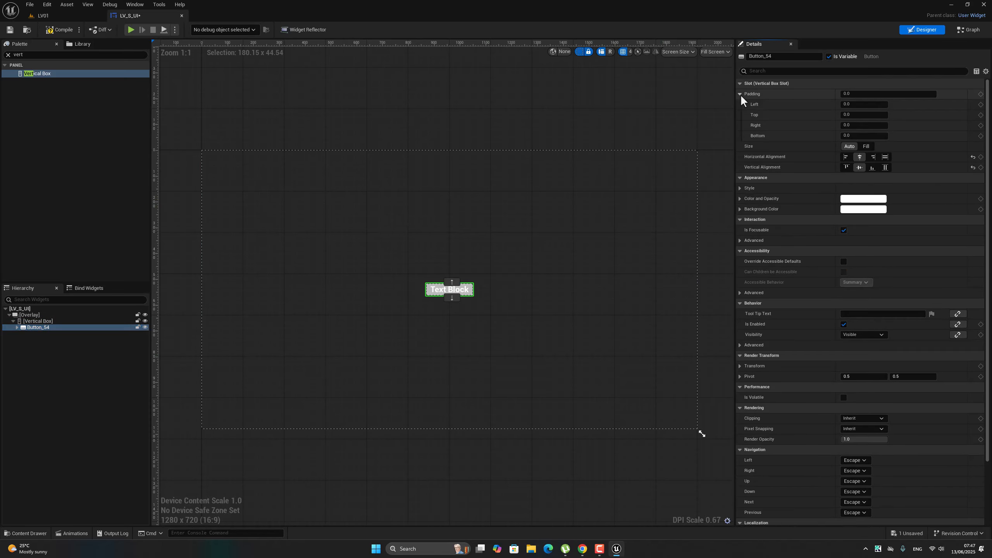
left_click(853, 136)
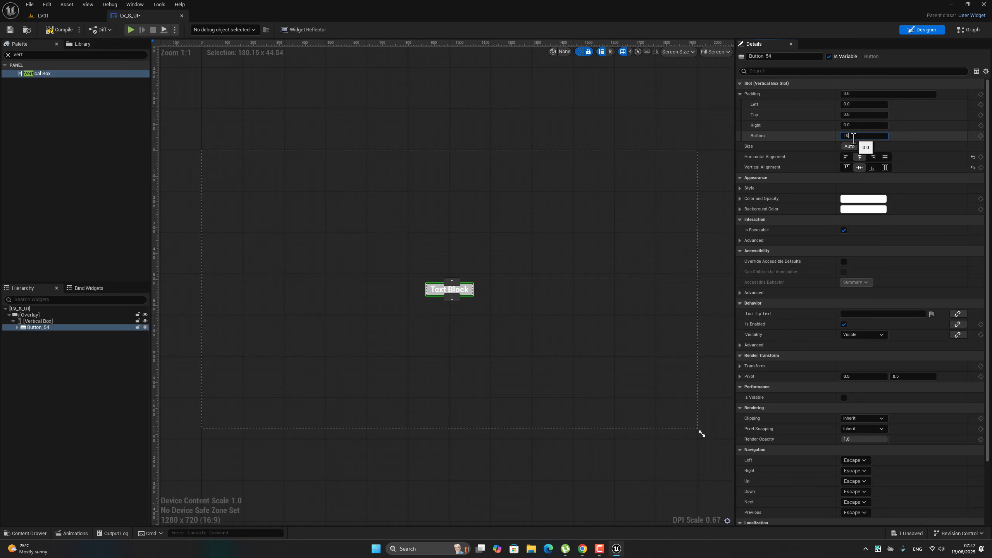
left_click(569, 291)
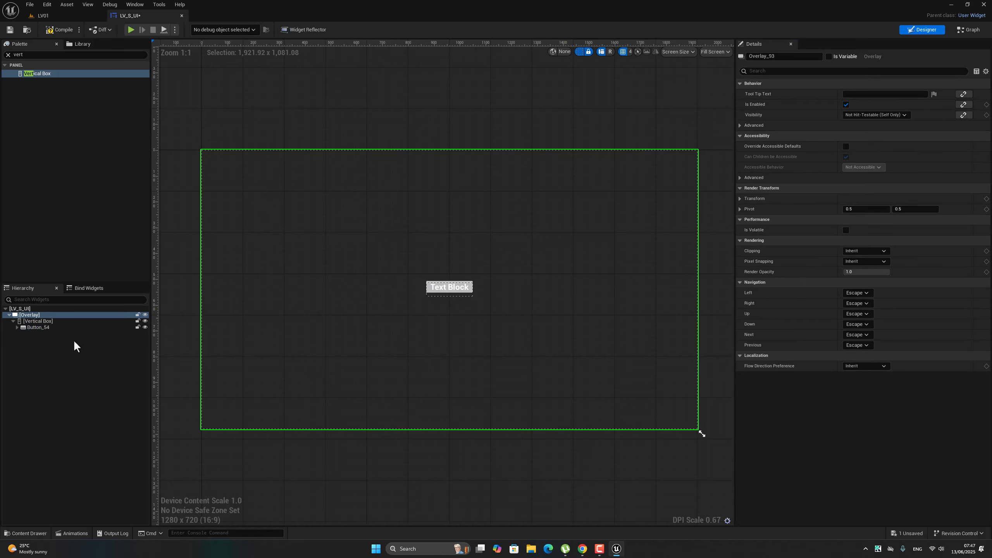
Duplicate the button four times inside the Vertical Box to make a stack of five buttons.
left_click(34, 327)
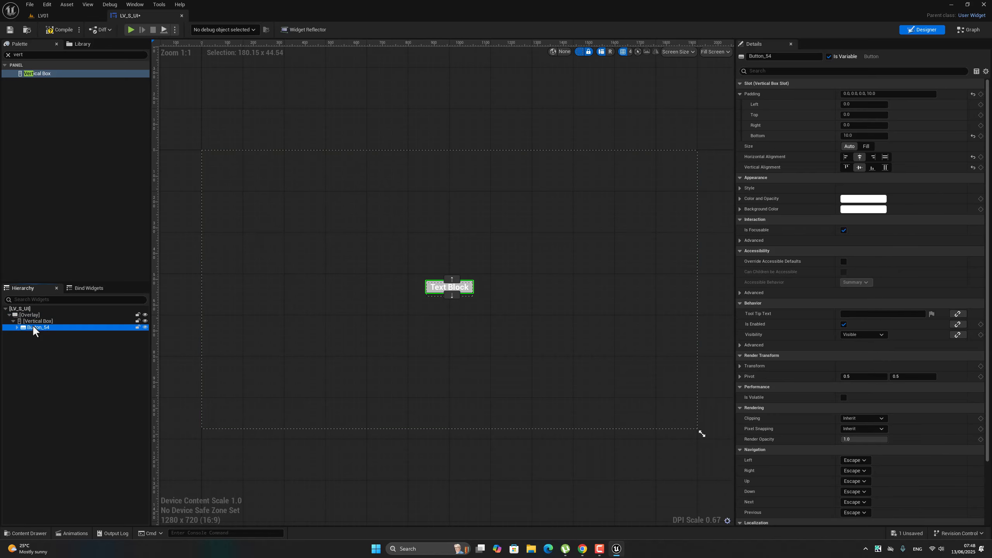
key("ctrl+d")
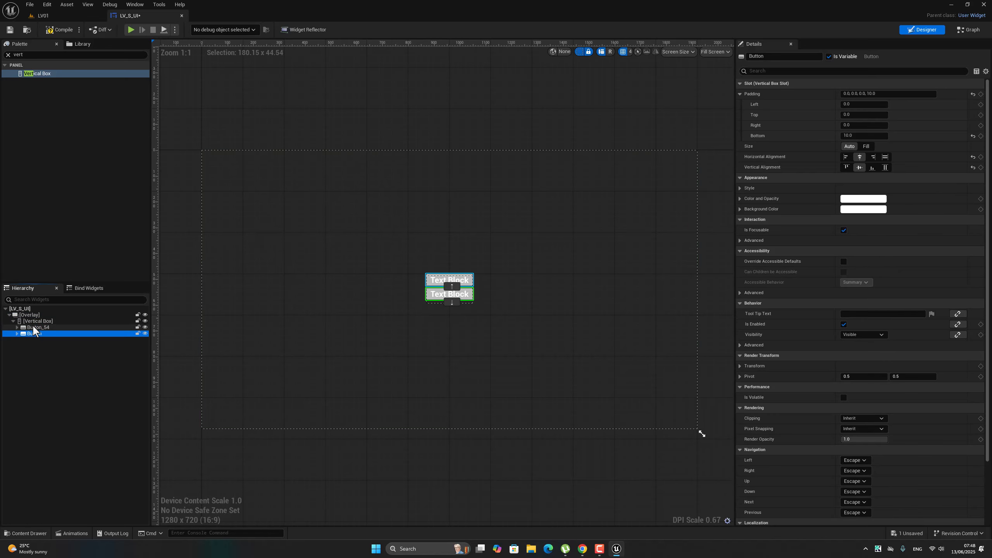
key("ctrl+d")
key("ctrl+d")
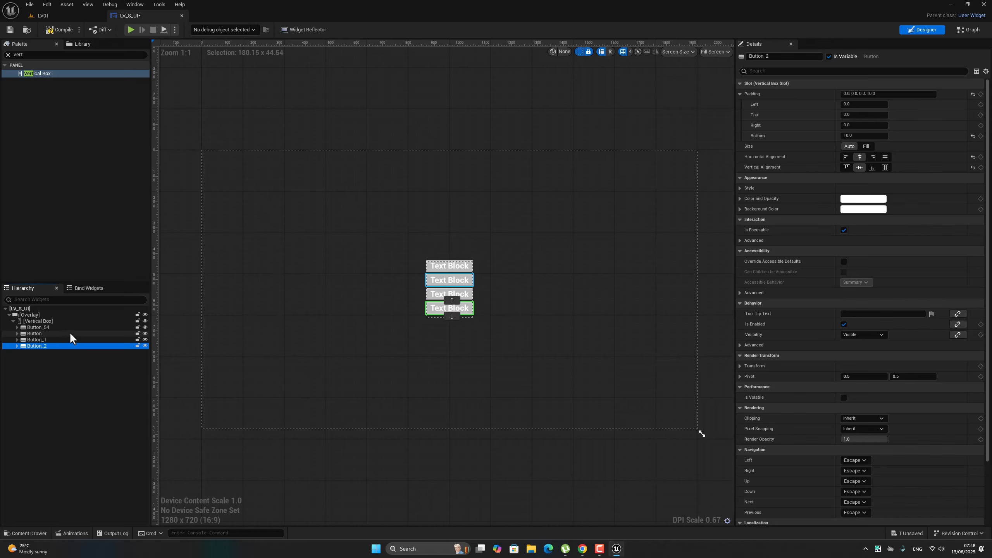
key("ctrl+d")
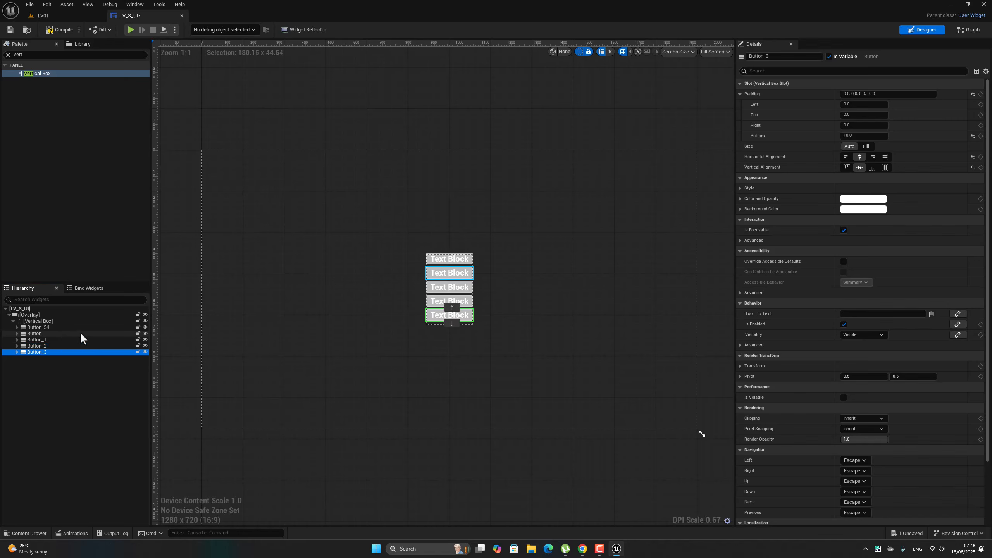
Rename the first button in the stack LV01BT and set its text to "Level 01".
left_click(466, 261)
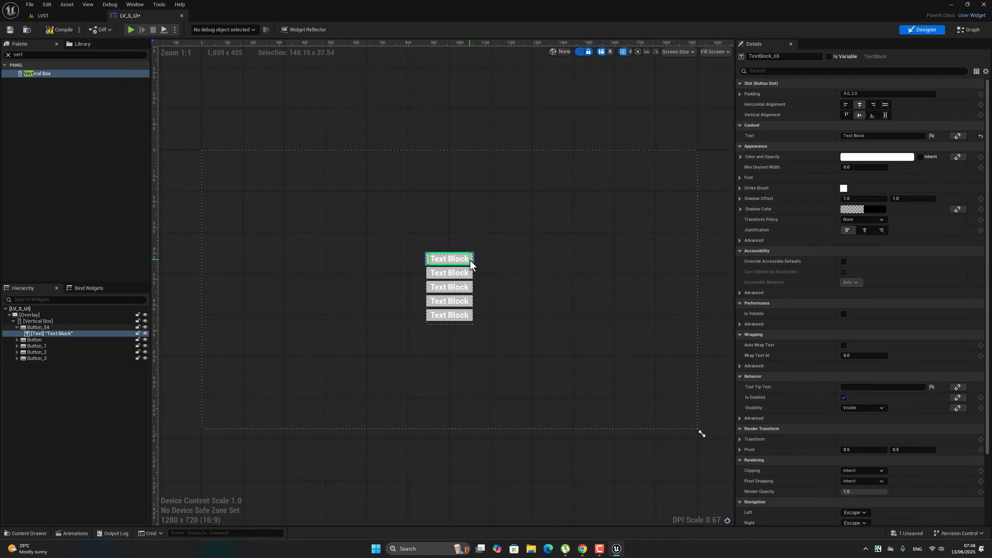
left_click(470, 260)
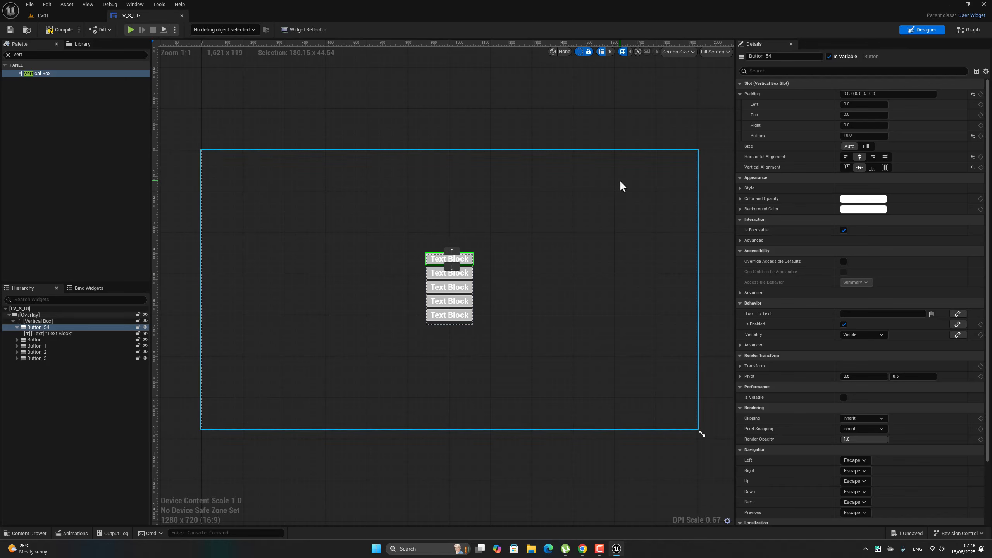
left_click(762, 57)
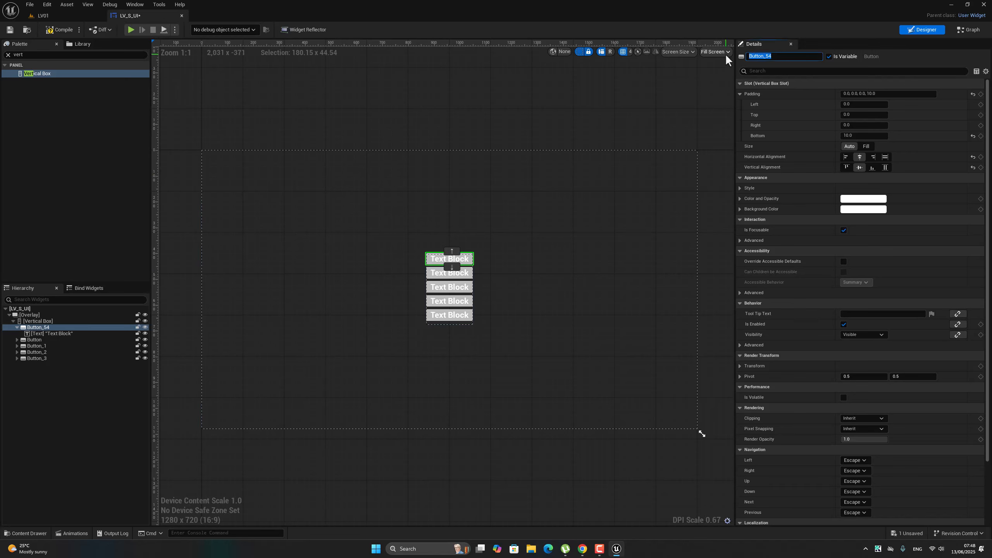
type("LV01BT")
left_click(46, 332)
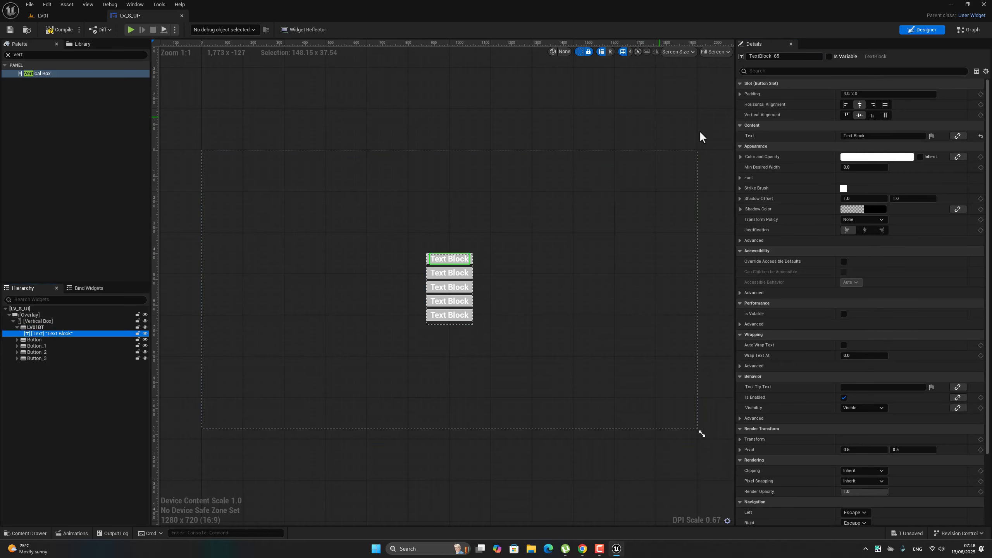
left_click(859, 135)
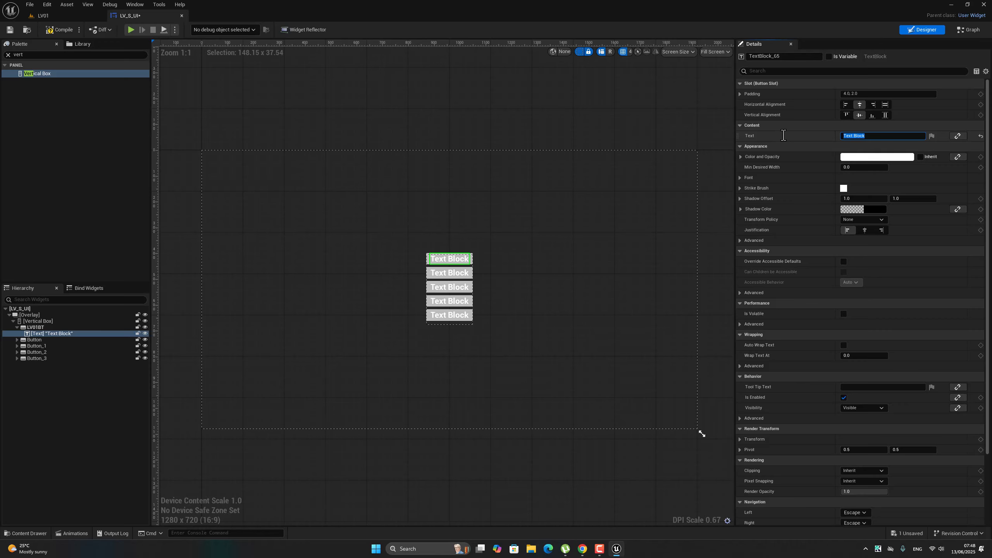
type("Level 01")
key("Return")
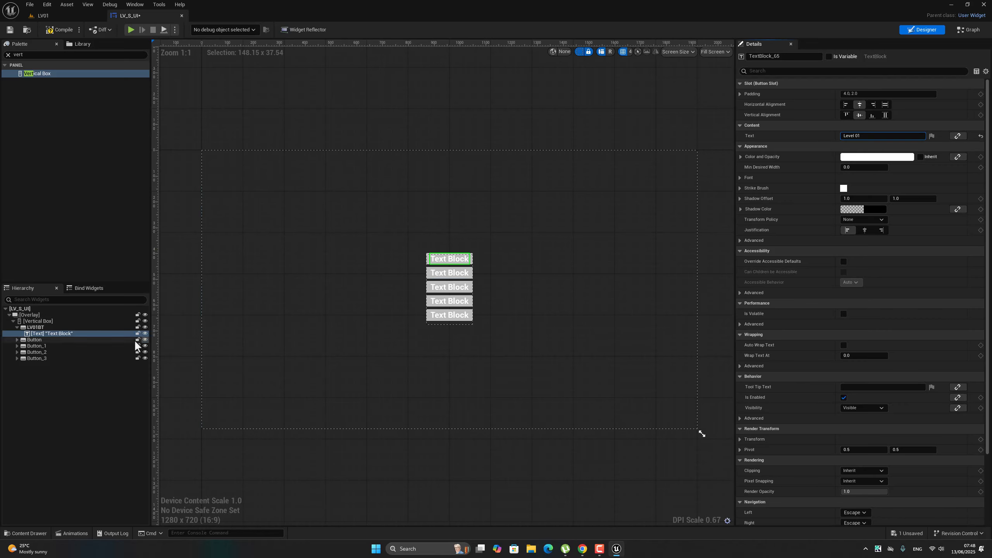
Rename the second button LV02 and set its text to "Level 02".
left_click(34, 340)
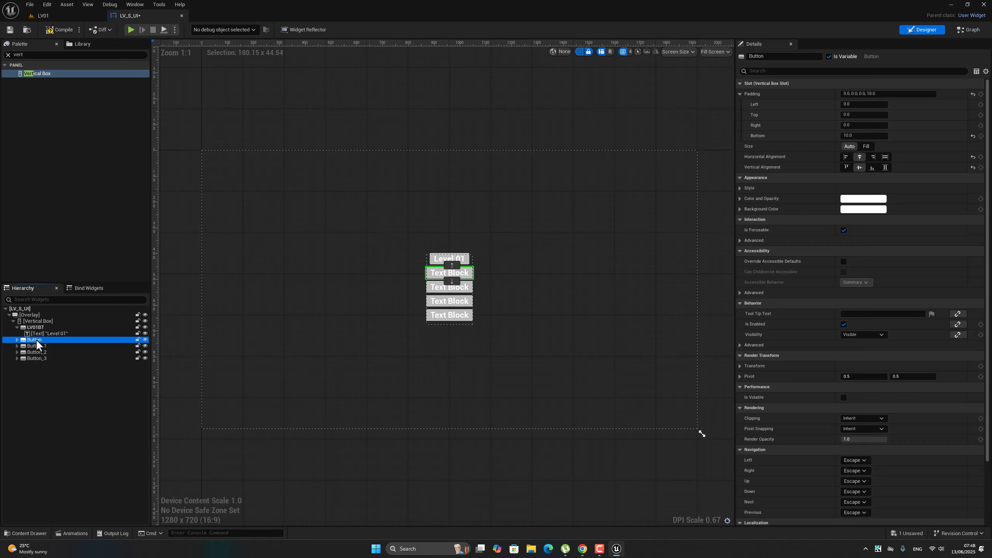
double_click(31, 342)
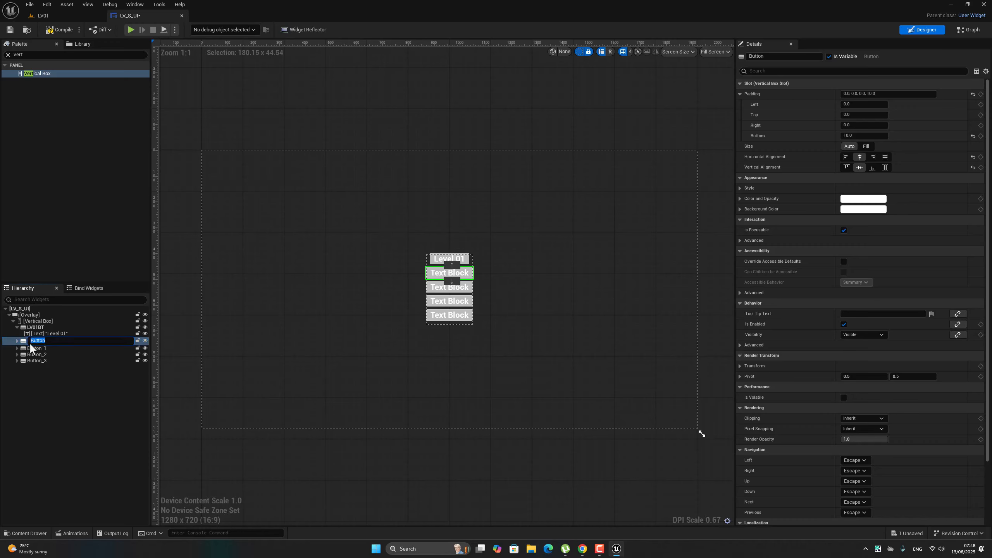
left_click(769, 57)
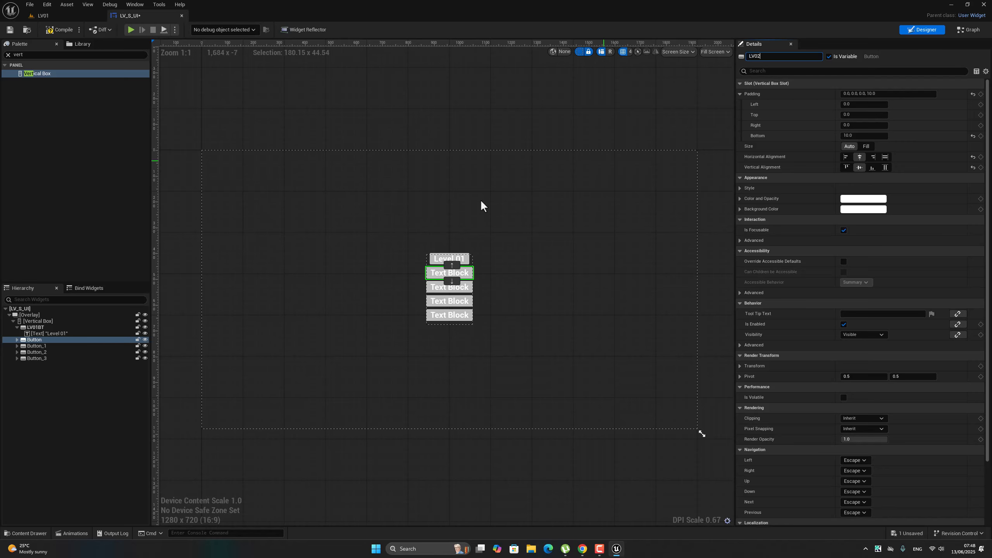
left_click(17, 340)
left_click(17, 339)
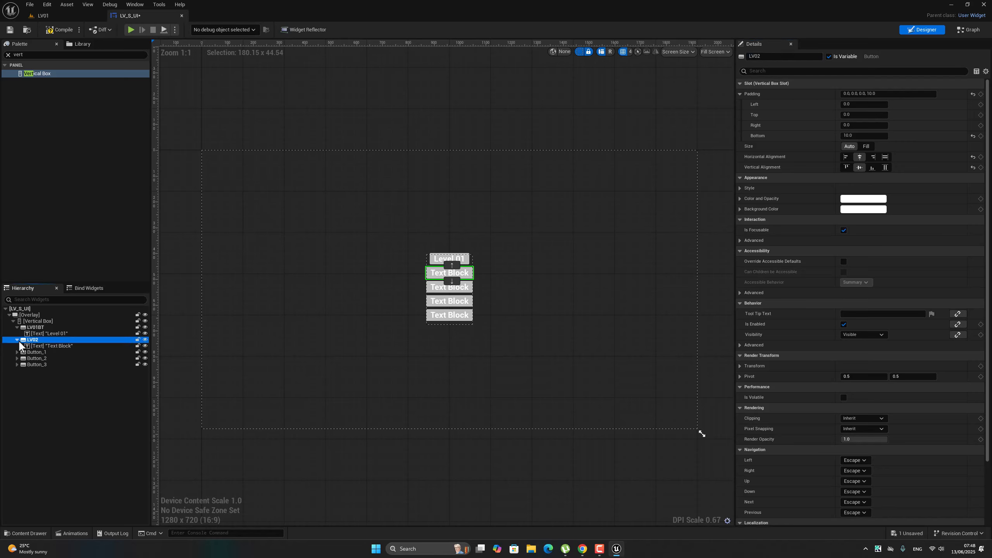
left_click(50, 346)
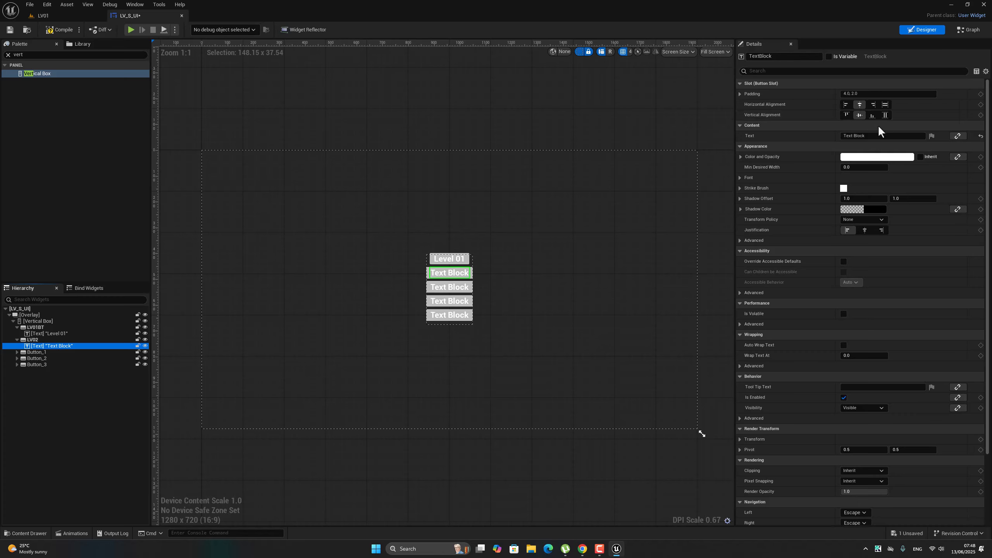
left_click(877, 136)
type("Level 02")
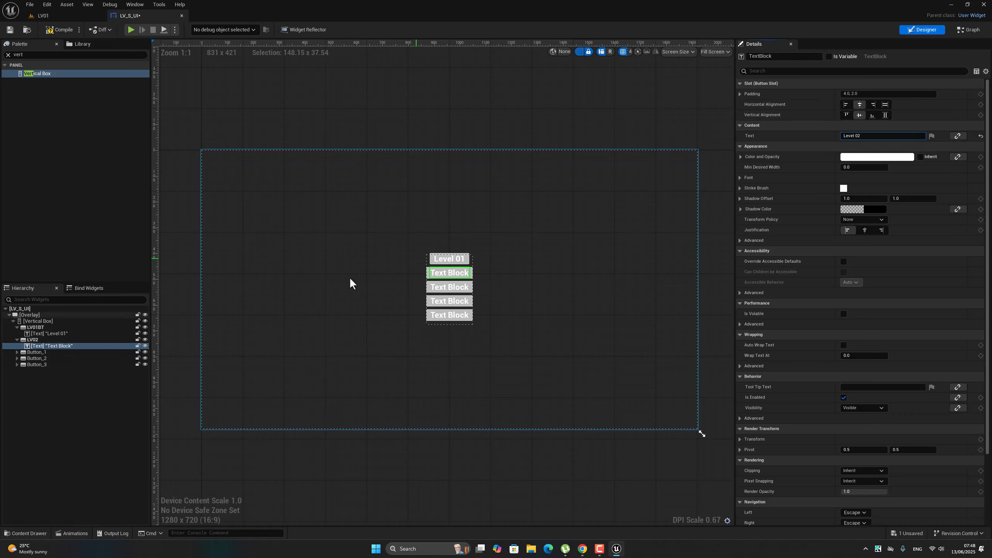
Rename the third button LV03BT and change the second button's name to LV02BT to match.
left_click(27, 353)
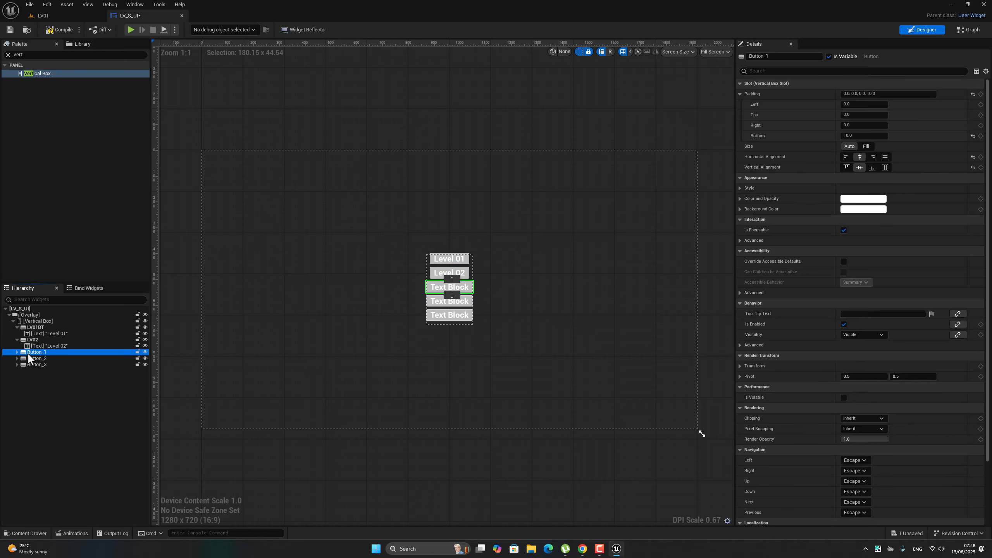
left_click(765, 56)
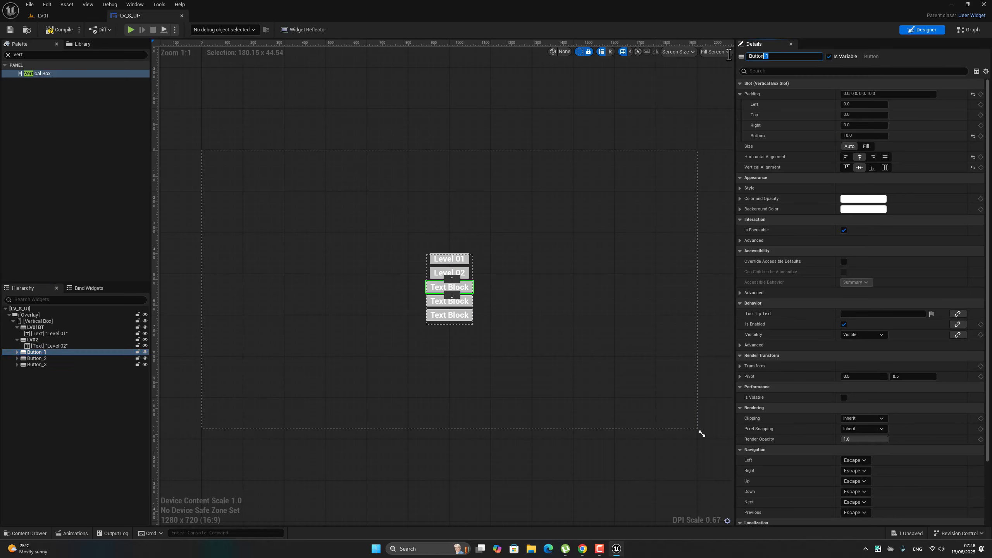
type("Level")
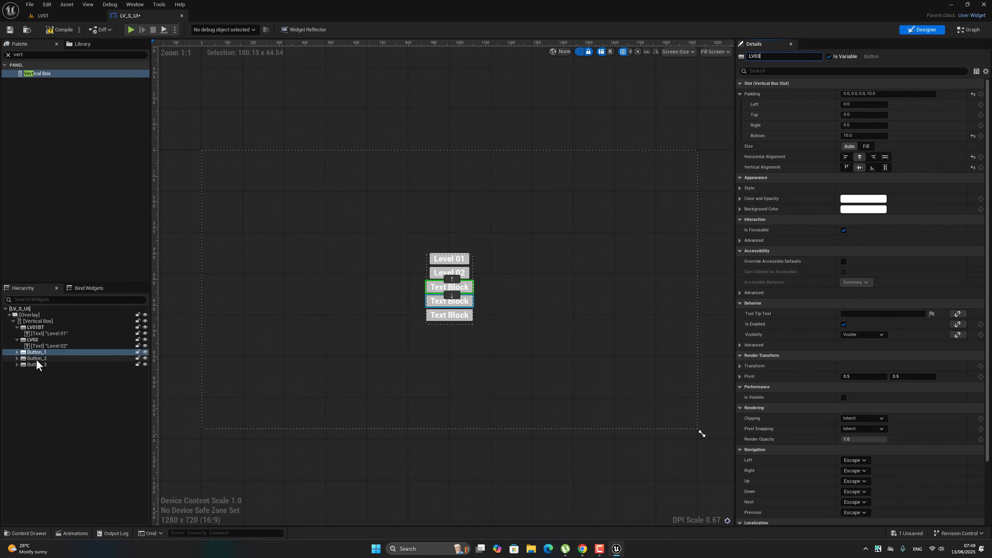
left_click(18, 352)
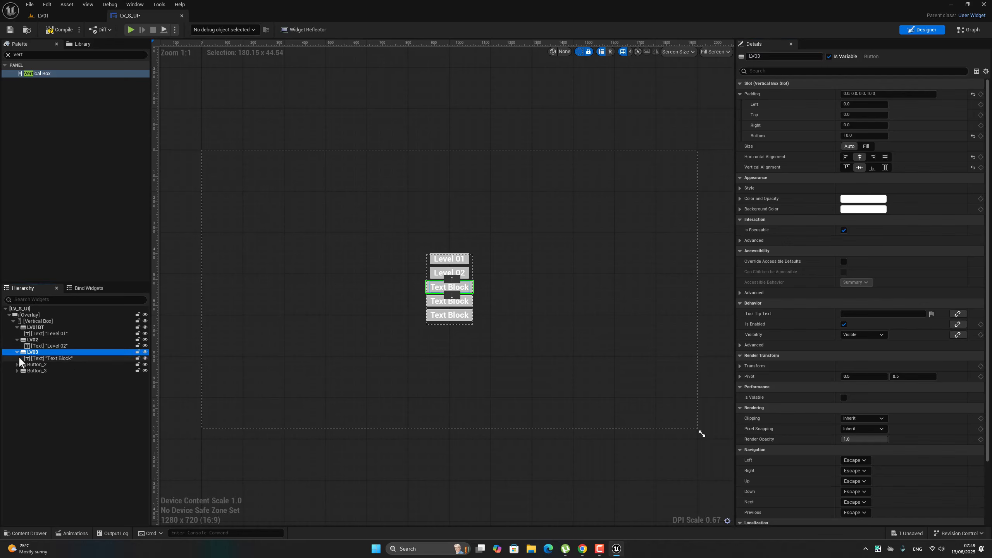
left_click(41, 358)
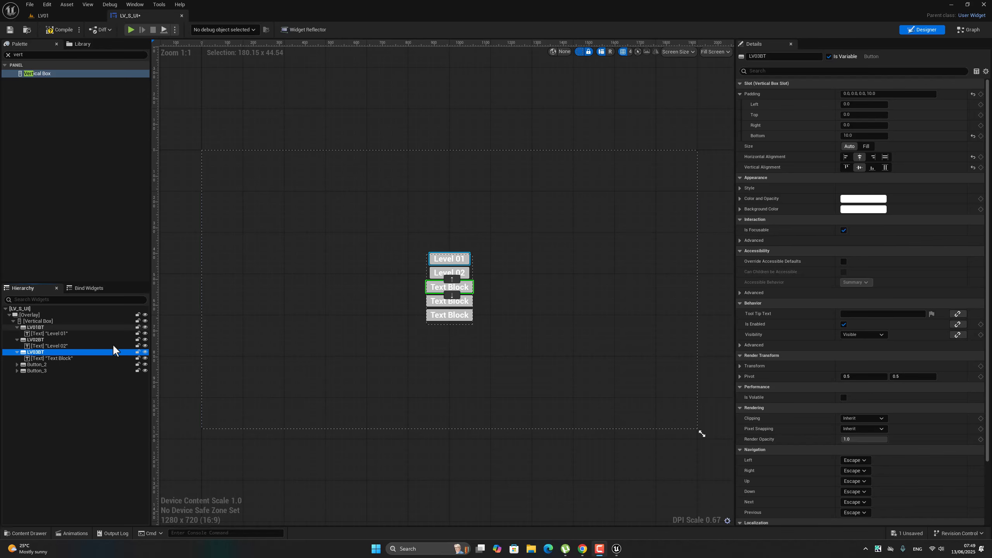
Set the text inside the LV03BT button to "Level 03".
left_click(58, 359)
left_click(59, 358)
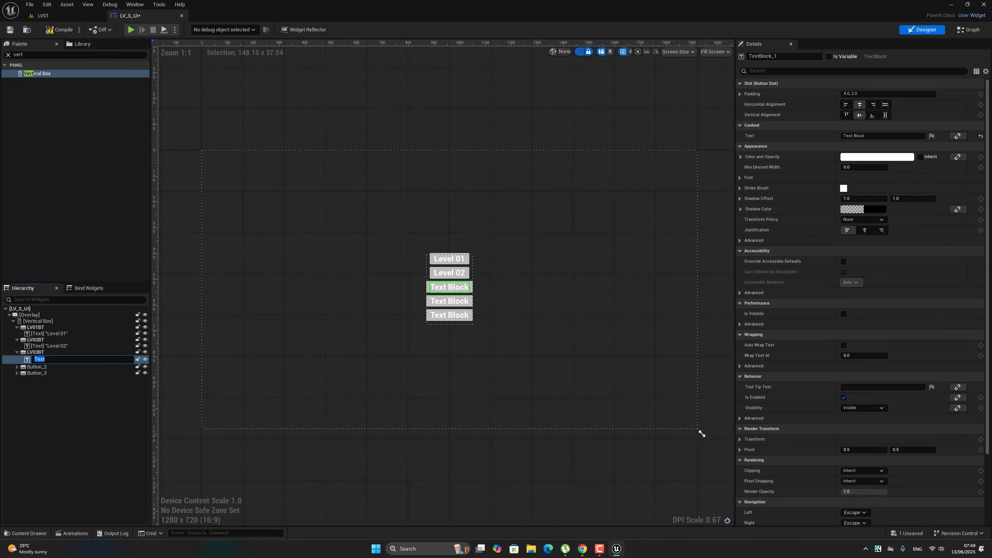
left_click_drag(871, 135, 848, 135)
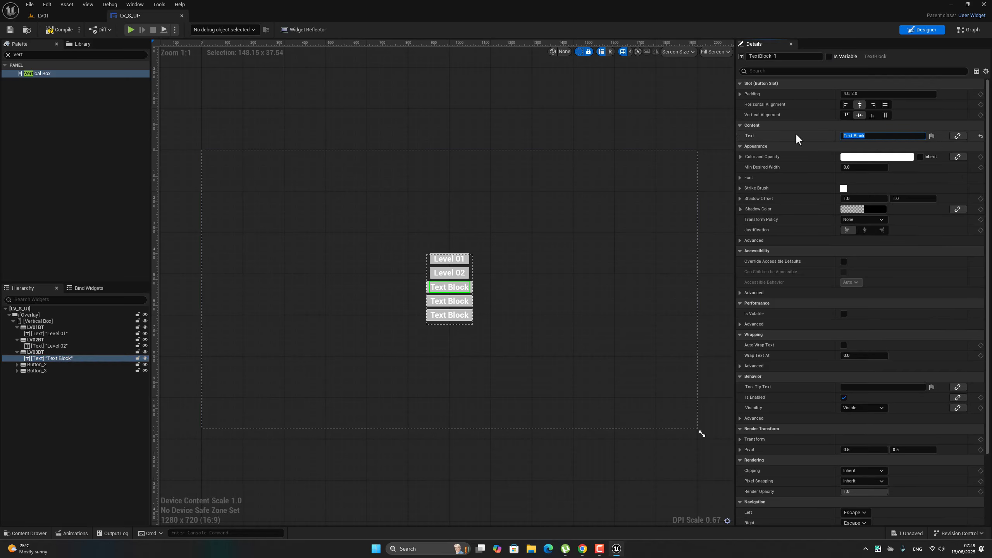
type("Level 03")
Rename the fourth button LV4BT and set its text to "Level 04".
left_click(43, 364)
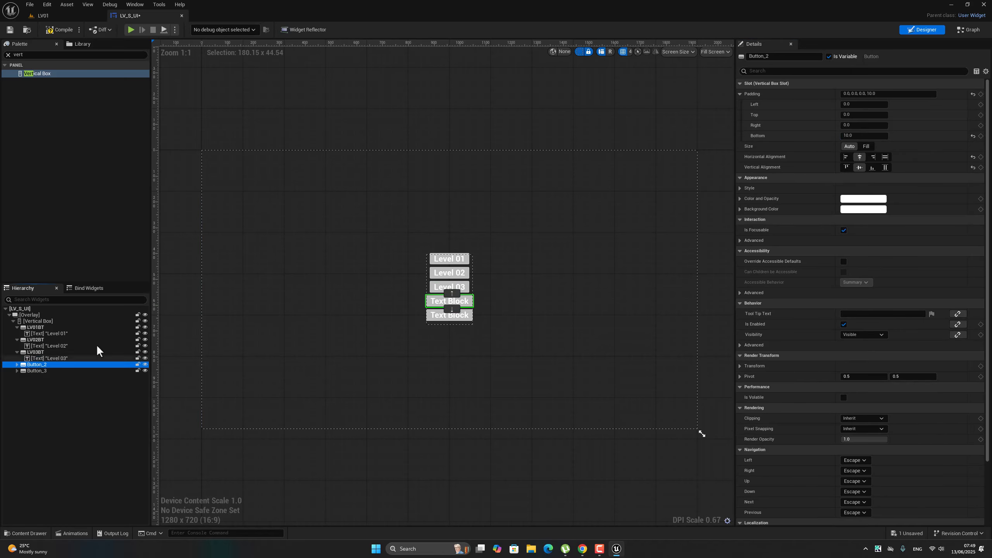
left_click(786, 56)
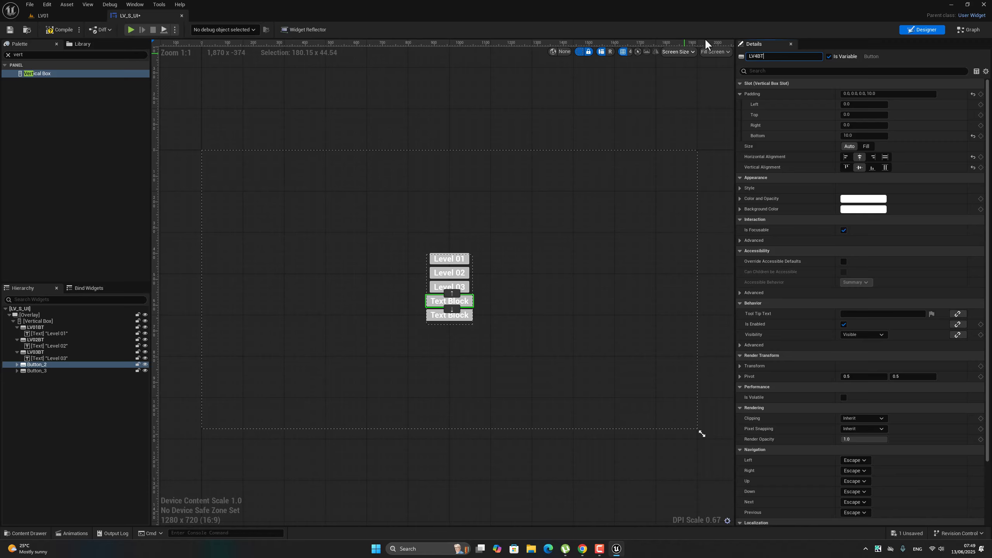
type("LV4BT")
key("Return")
left_click(15, 365)
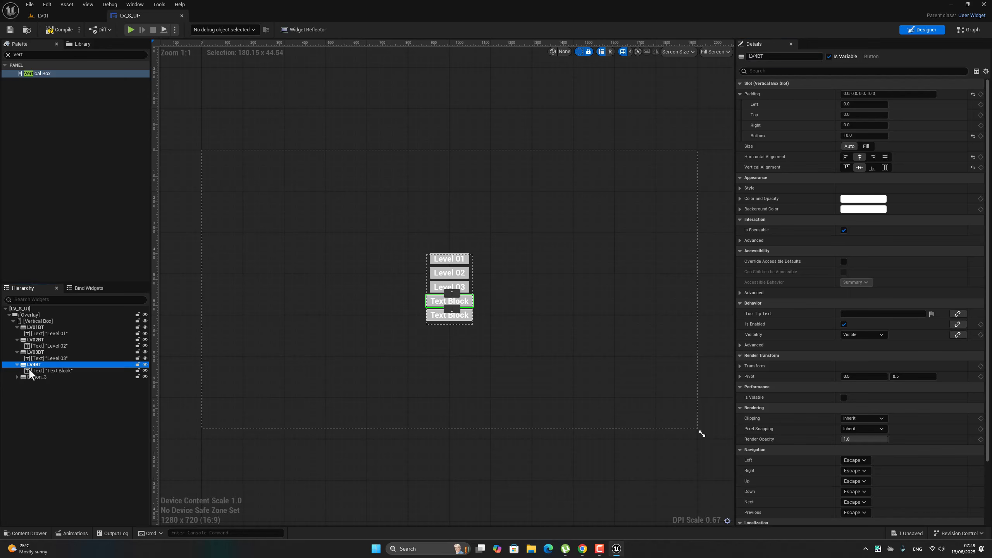
left_click(34, 370)
left_click_drag(871, 136, 778, 142)
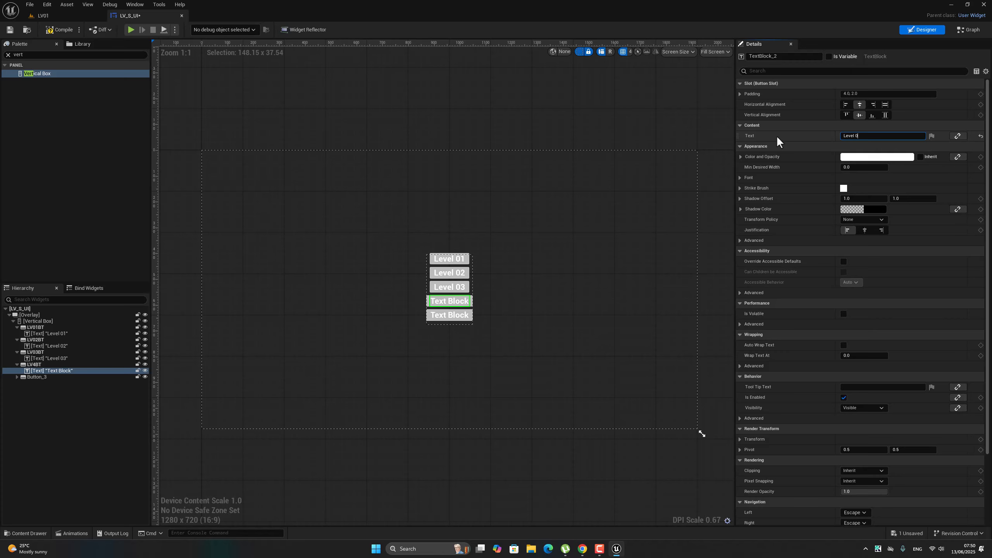
Rename the fifth button ResetDataBT and expand it to expose its text widget.
left_click(28, 375)
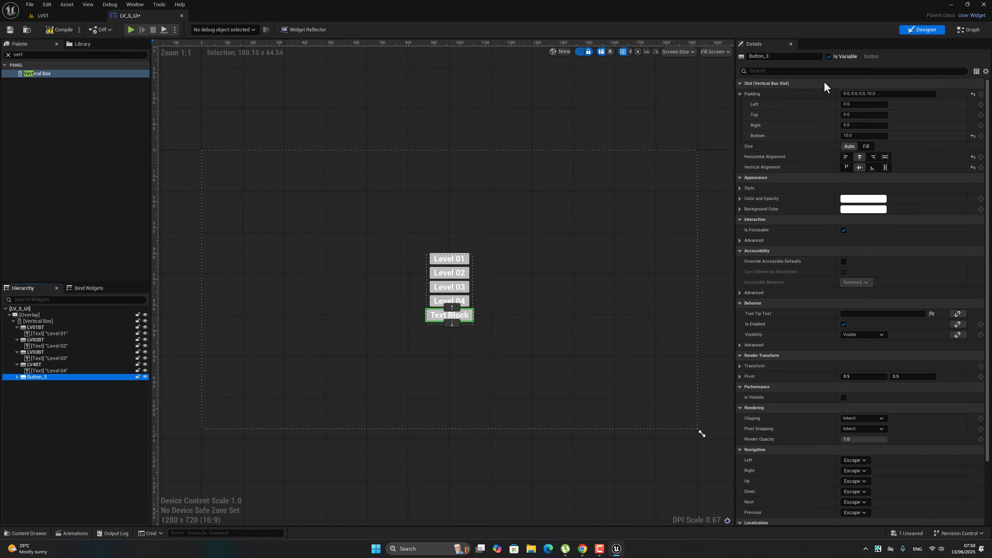
left_click(779, 56)
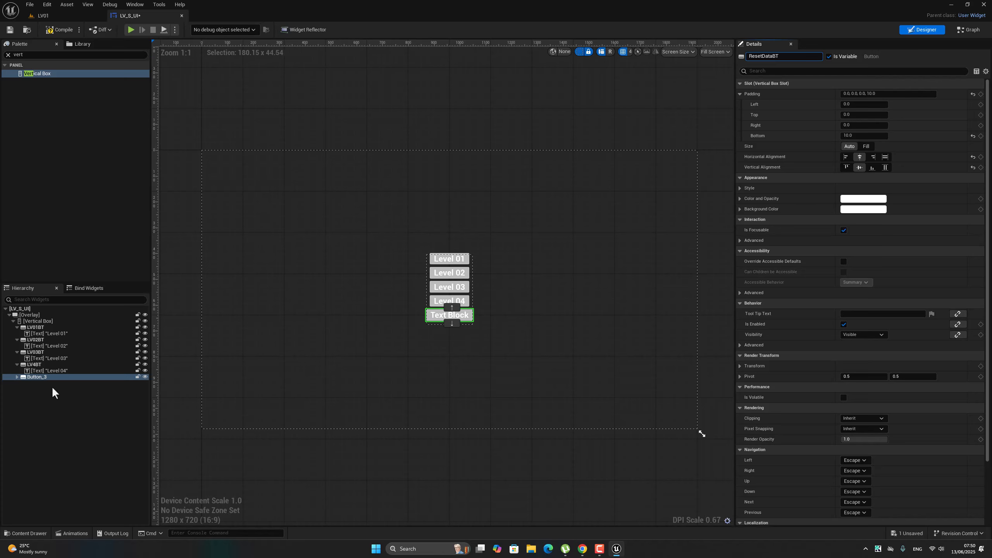
left_click(16, 377)
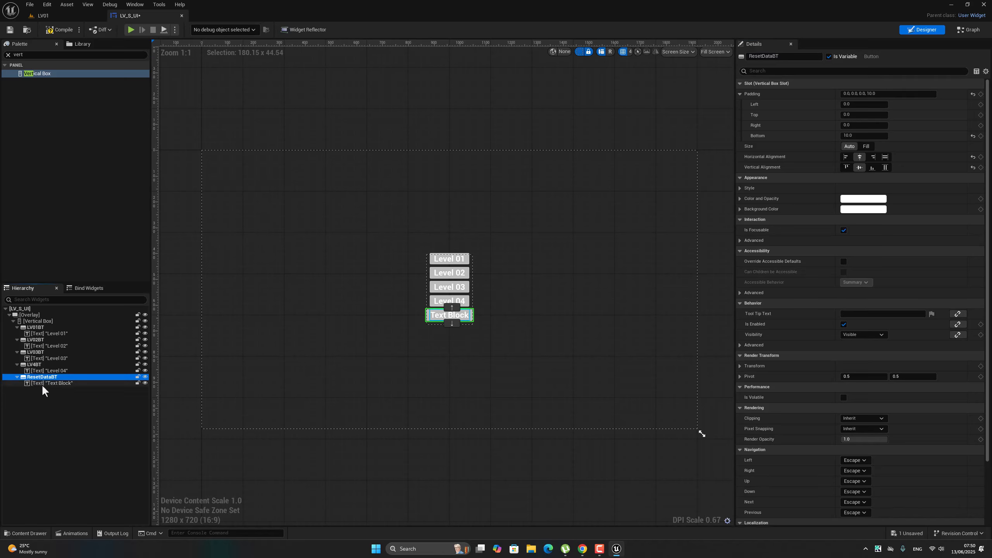
Set the text inside the ResetDataBT button to "Reset Data".
left_click(42, 383)
left_click(851, 136)
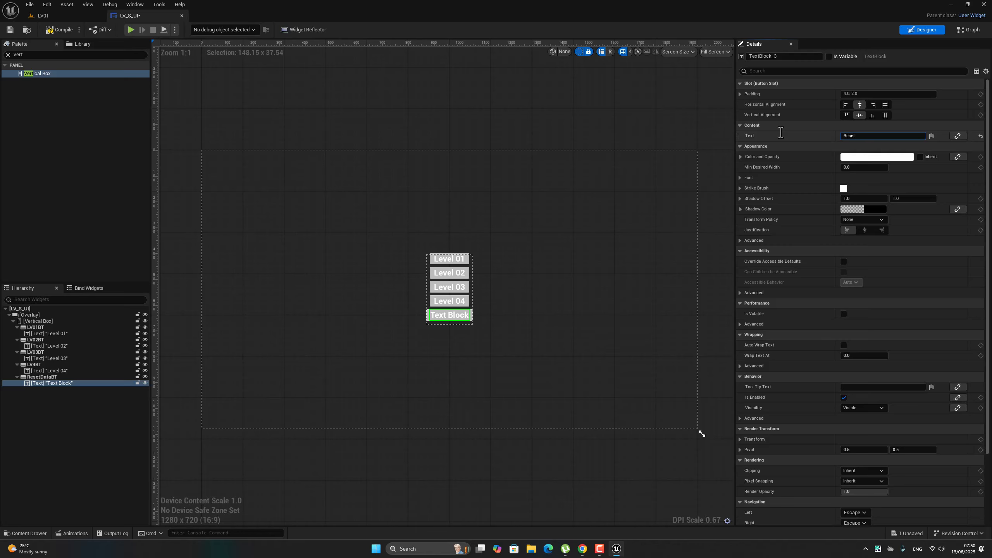
left_click(584, 325)
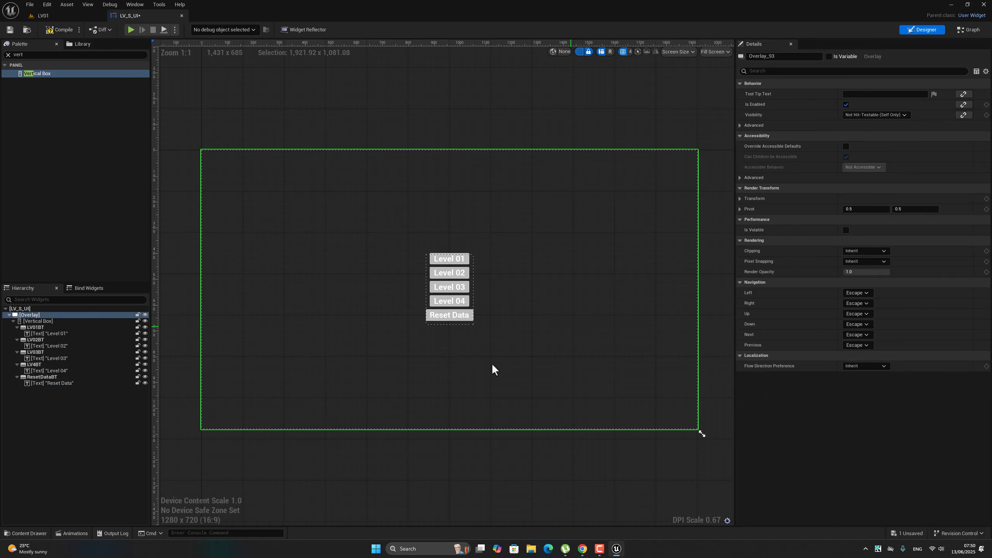
Set all five buttons in the vertical box to Fill size and fill horizontal alignment so they share the same width.
left_click(451, 317)
left_click(468, 315)
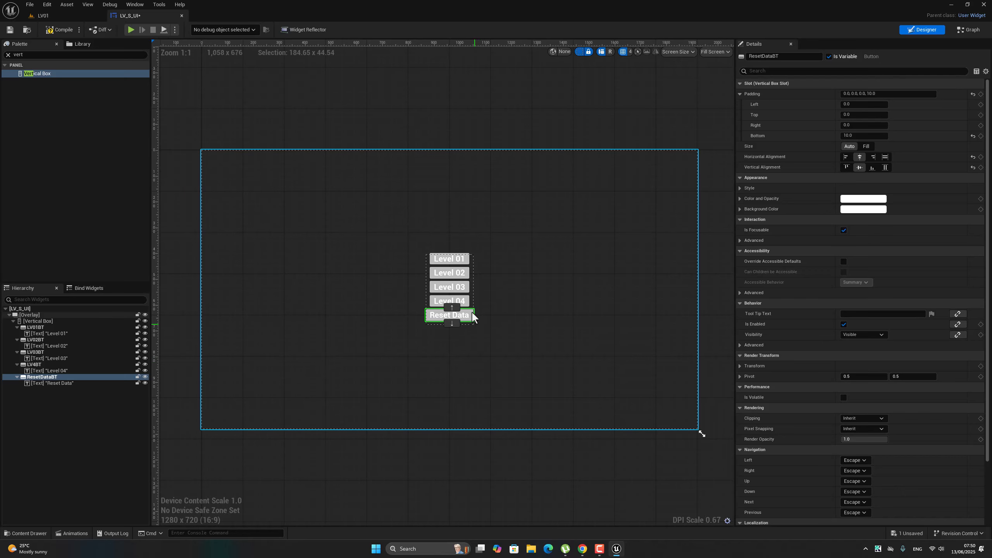
left_click(36, 327, "ctrl")
left_click(36, 339, "ctrl")
left_click(36, 352, "ctrl")
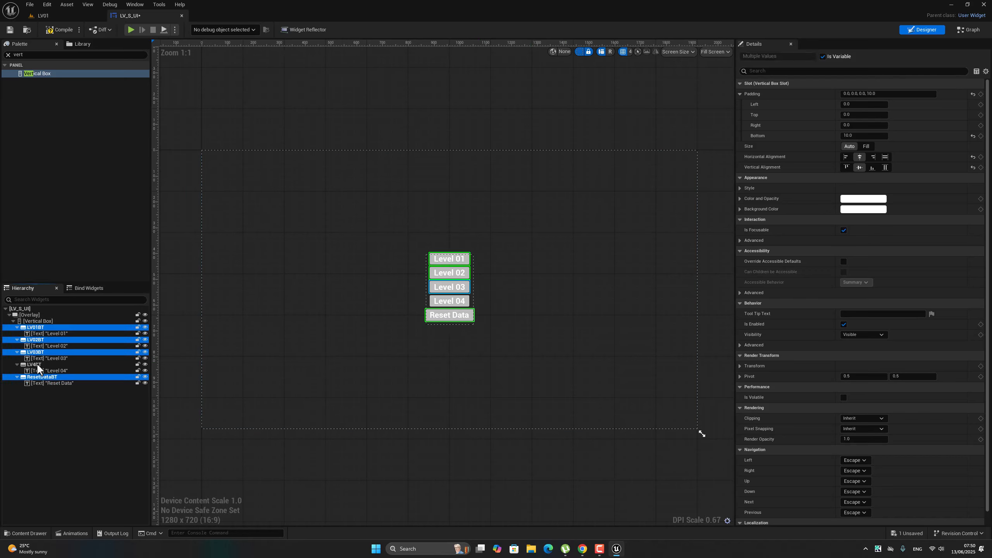
left_click(37, 364, "ctrl")
left_click(867, 145)
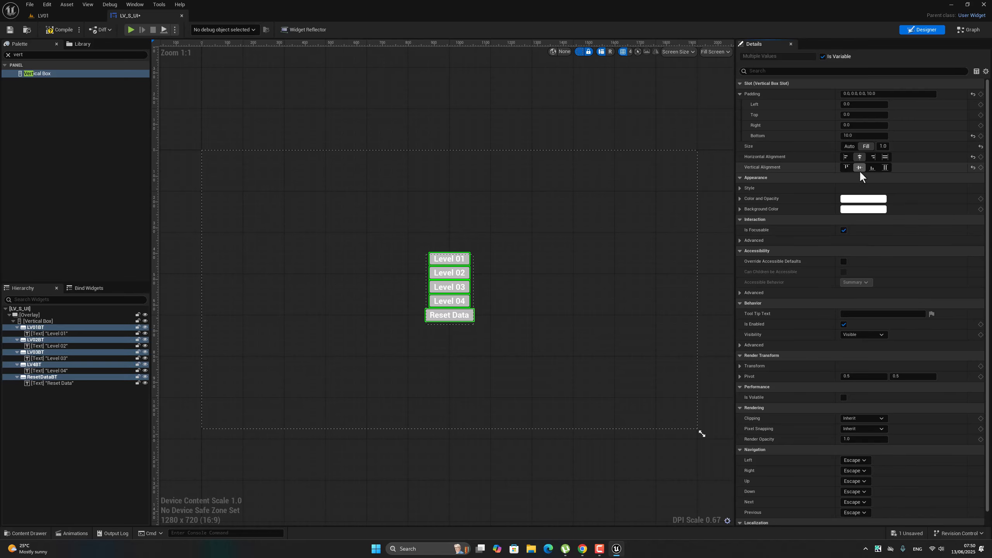
left_click(885, 156)
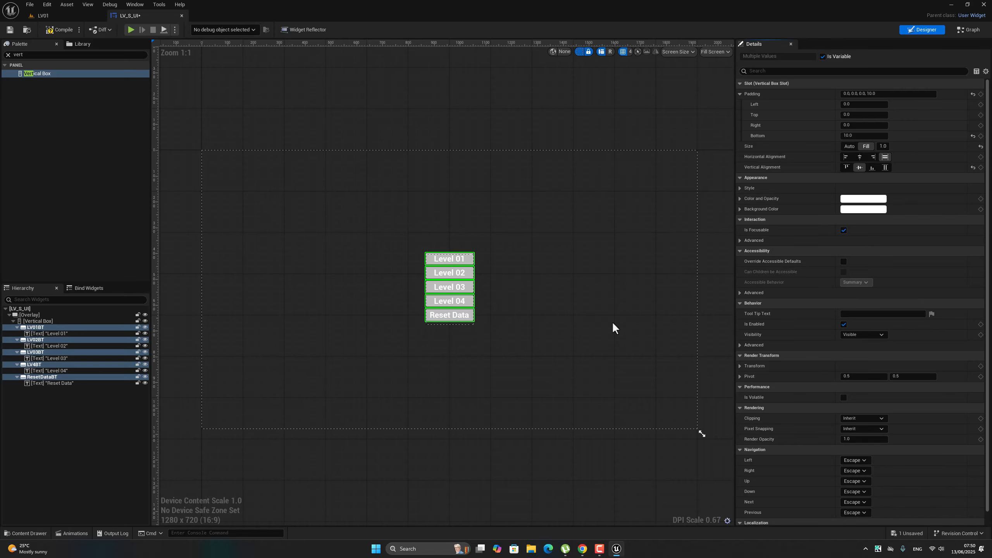
left_click(504, 343)
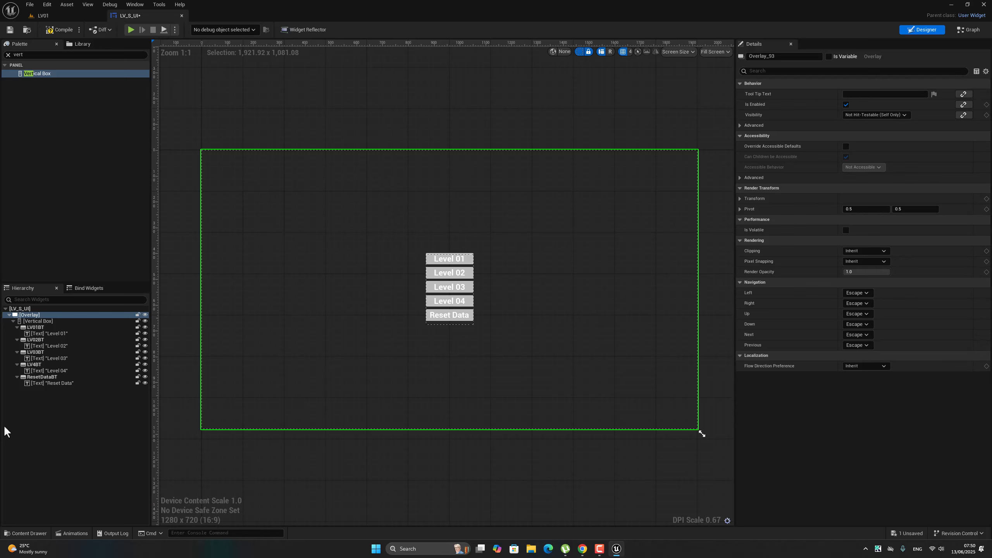
Select the LV01BT button, compile the widget blueprint and save all changes.
left_click(57, 321)
left_click(57, 315)
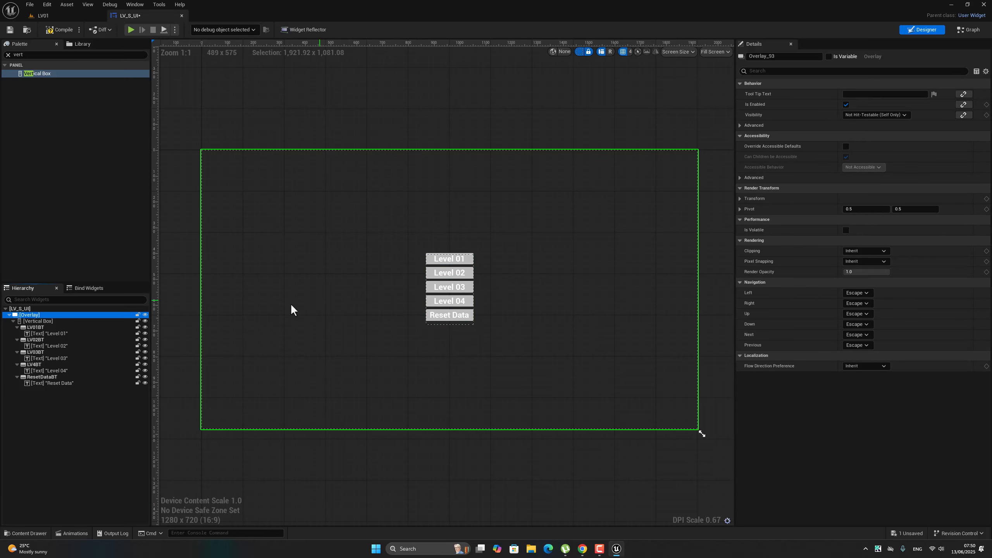
left_click(39, 328)
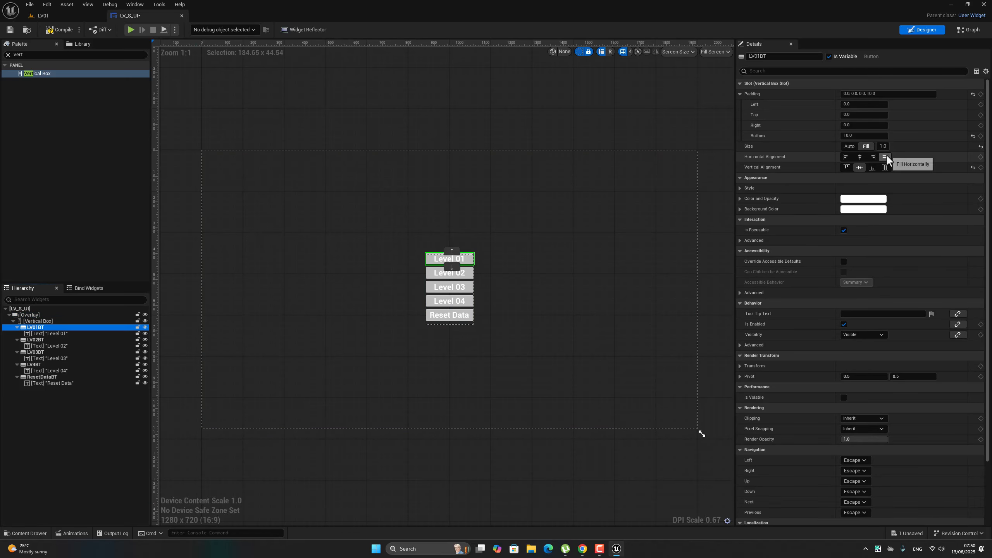
left_click(61, 31)
left_click(26, 5)
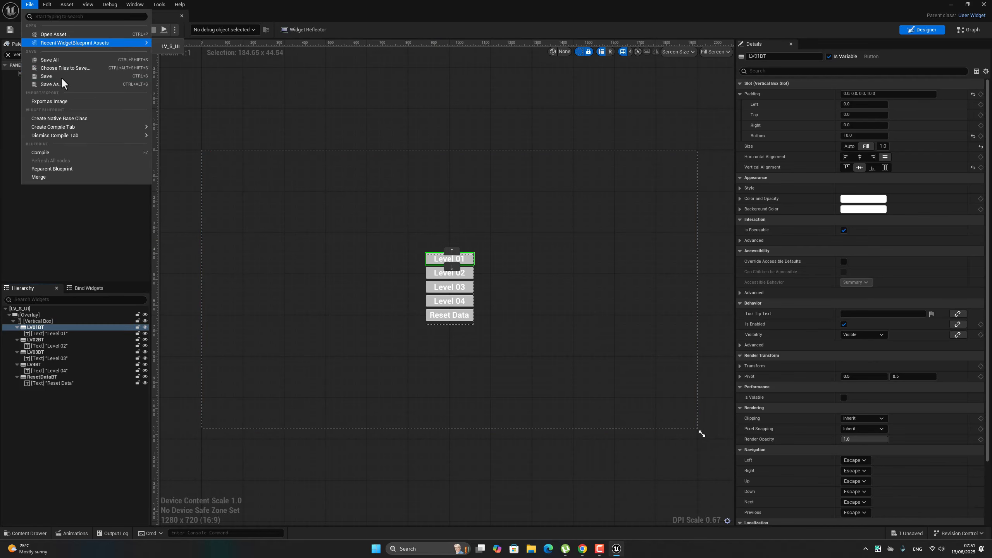
left_click(77, 57)
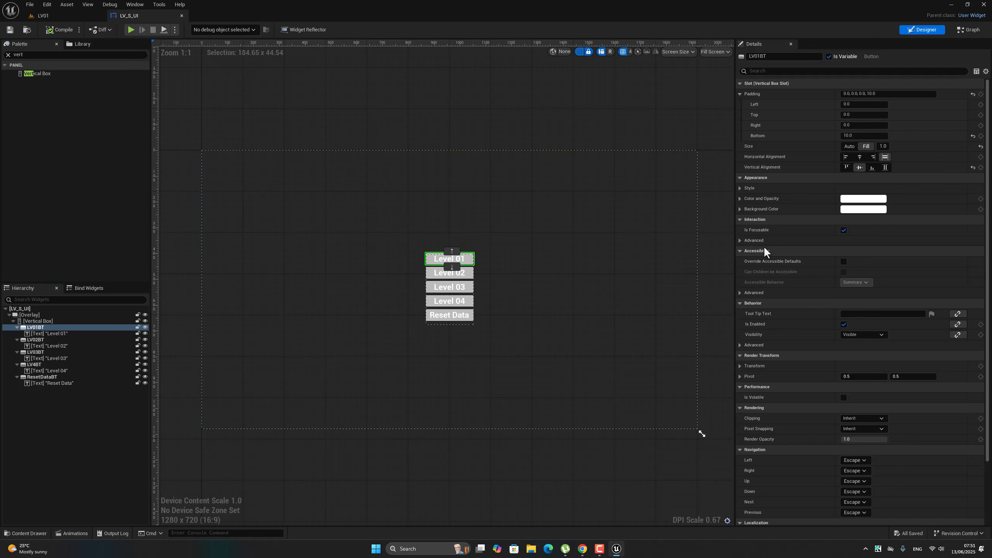
Set the Normal style tint of the LV01BT button to dark pink, hex BB0056FF.
left_click(742, 188)
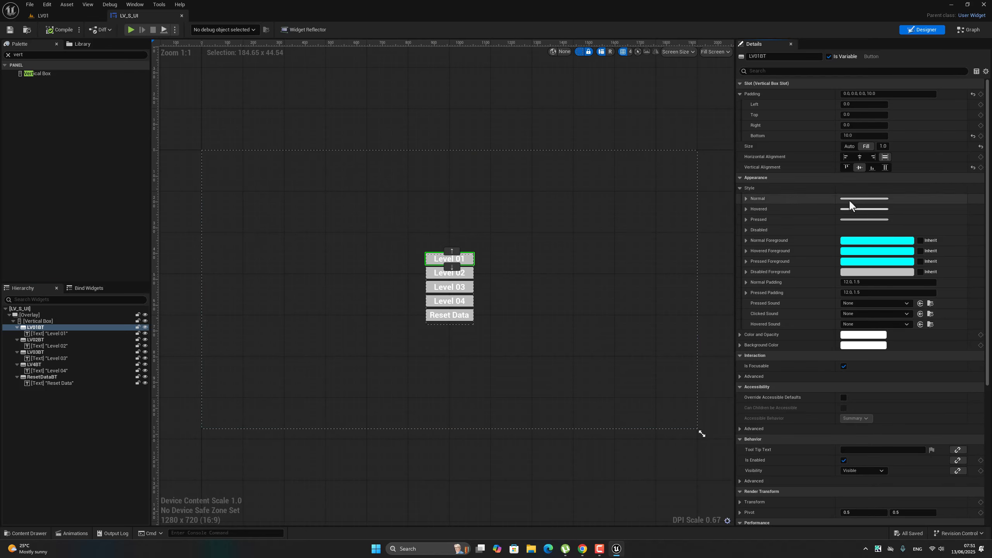
left_click(747, 198)
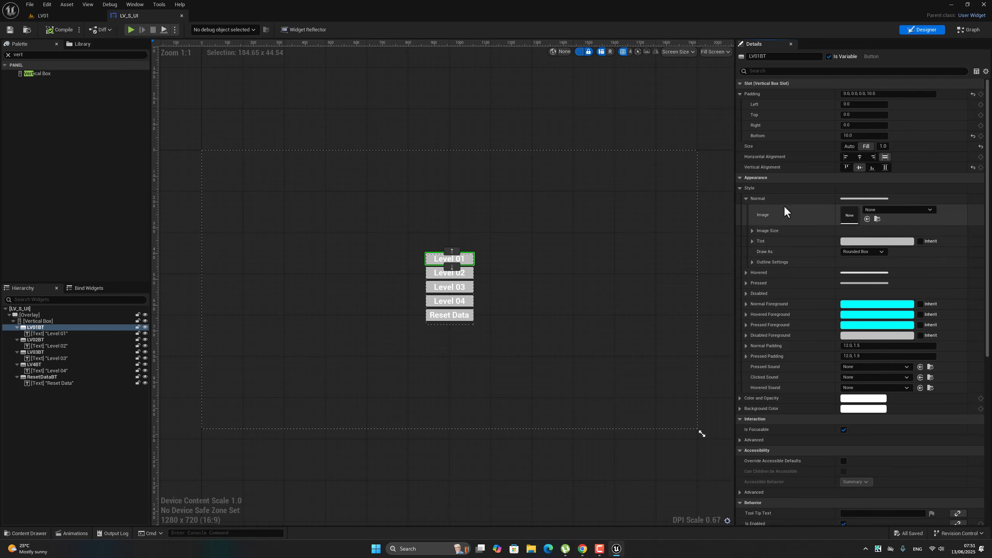
left_click(851, 241)
left_click_drag(744, 282, 752, 291)
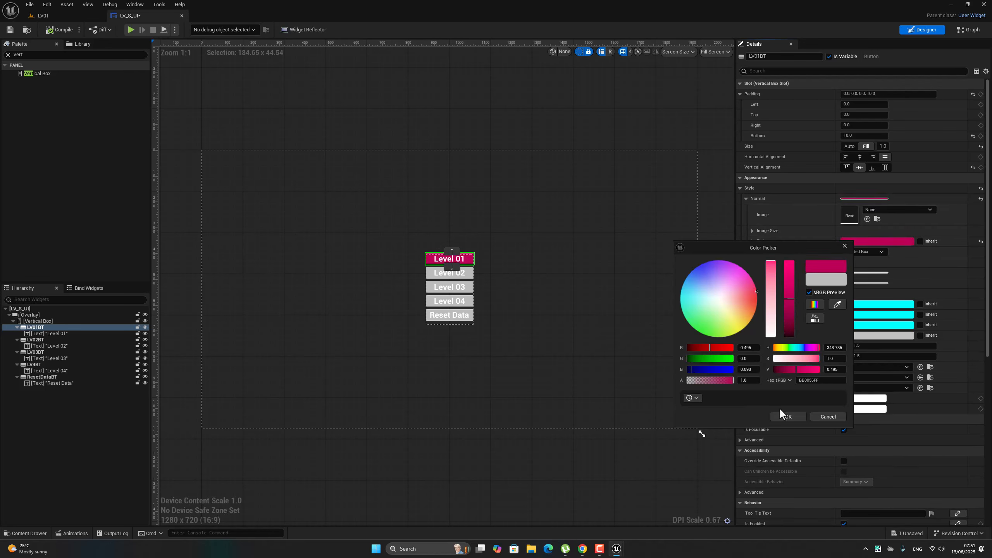
left_click(788, 416)
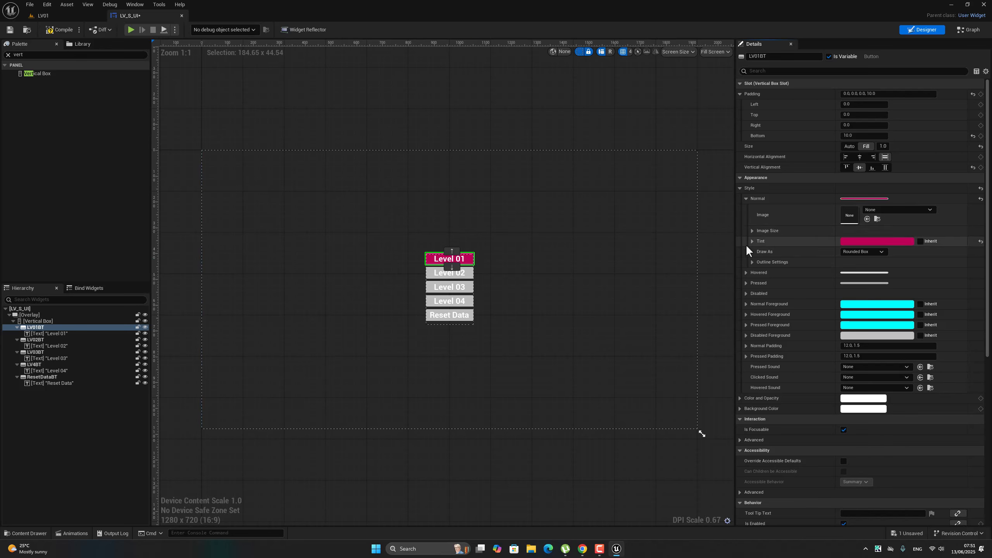
Set the Hovered style tint of the LV01BT button to a soft yellow.
left_click(746, 272)
left_click(870, 316)
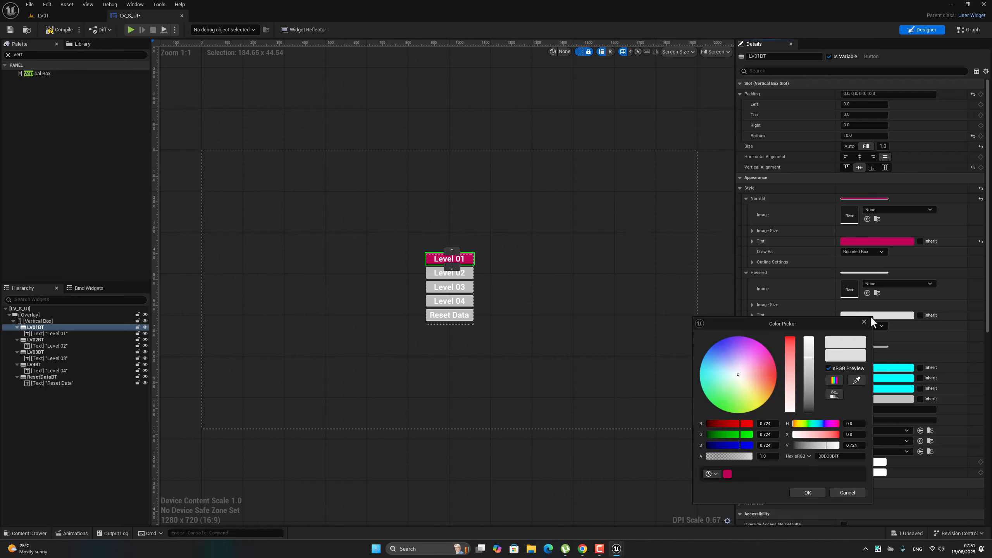
left_click_drag(761, 361, 756, 393)
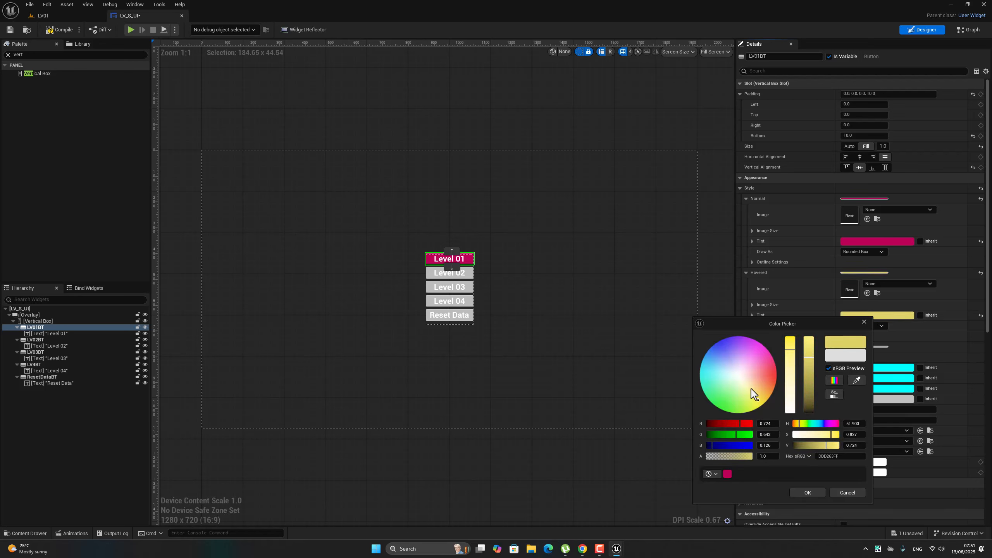
left_click(815, 493)
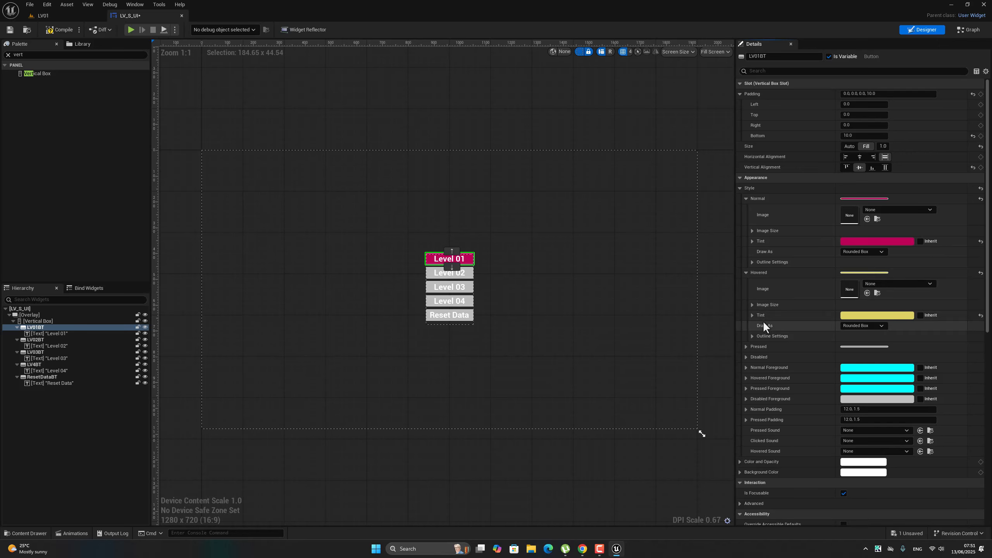
Set the Pressed style tint of the LV01BT button to blue-violet, hex 4735FBFF.
left_click(747, 345)
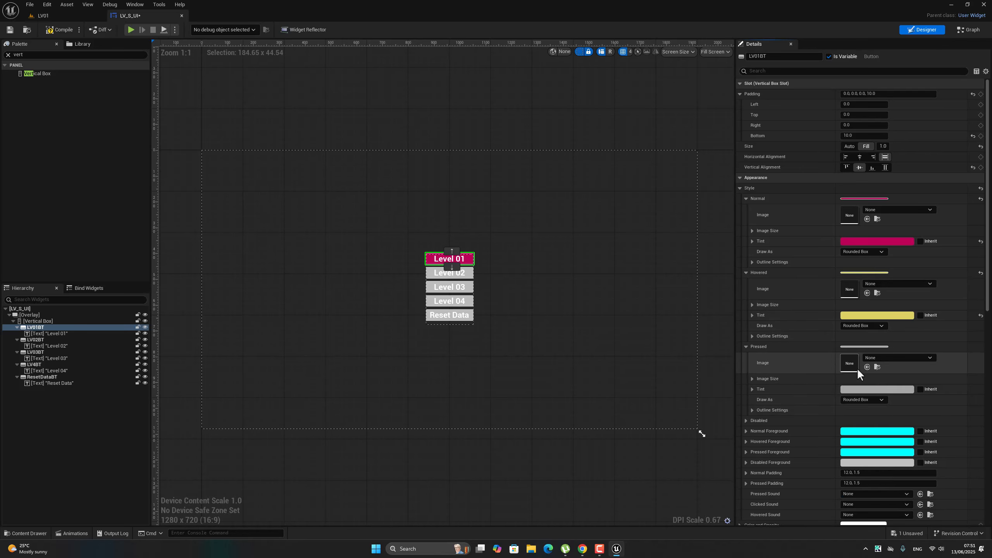
left_click(877, 390)
left_click_drag(815, 352, 814, 339)
left_click_drag(754, 370, 797, 341)
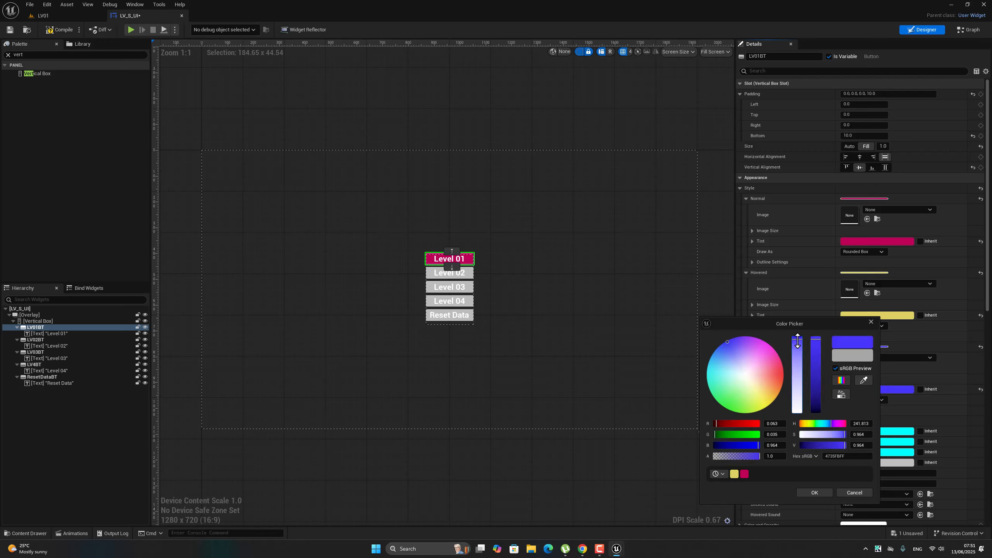
left_click(814, 492)
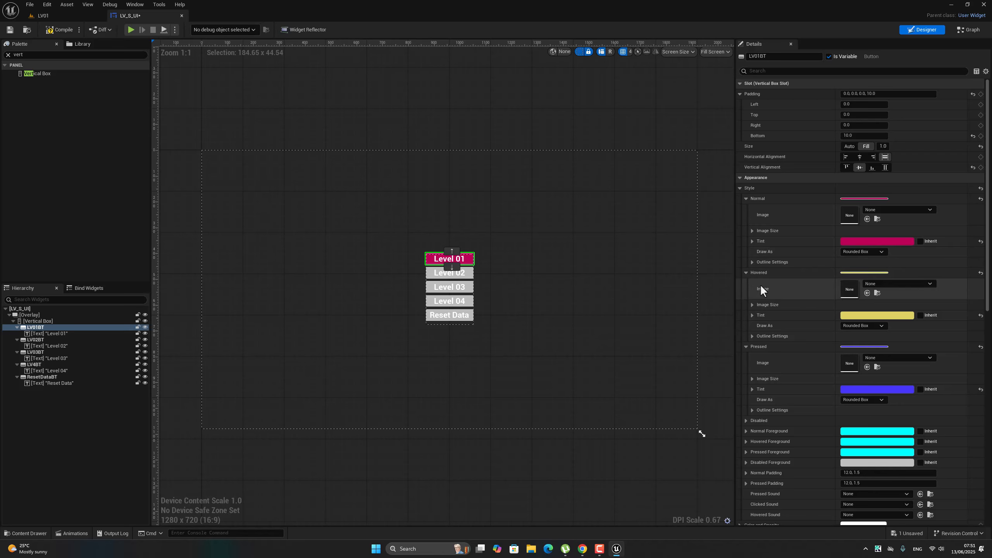
Round two opposite corners of LV01BT's Normal style, with the first corner radius about 24.19 and the third about 21.12.
left_click(751, 263)
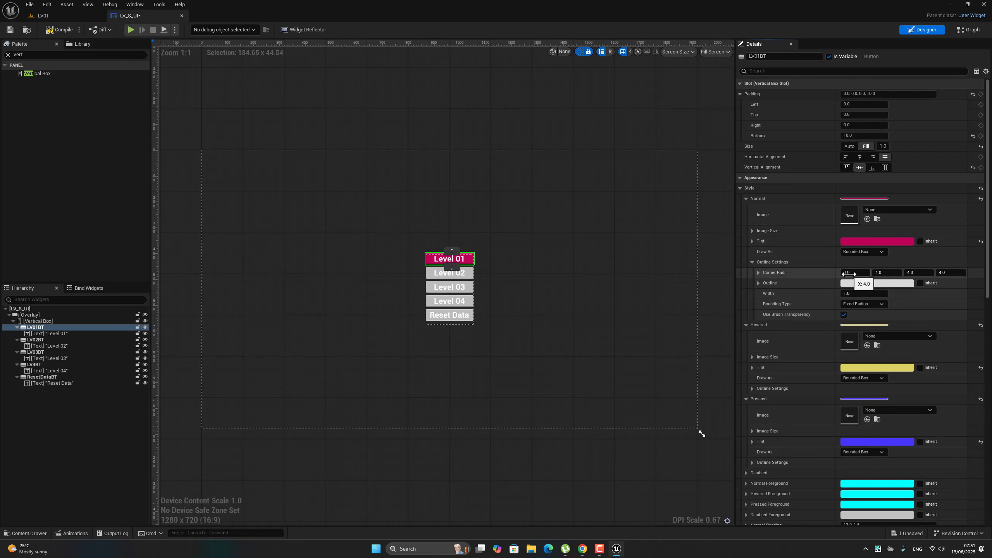
scroll(432, 250, "up", 4)
scroll(428, 245, "up", 2)
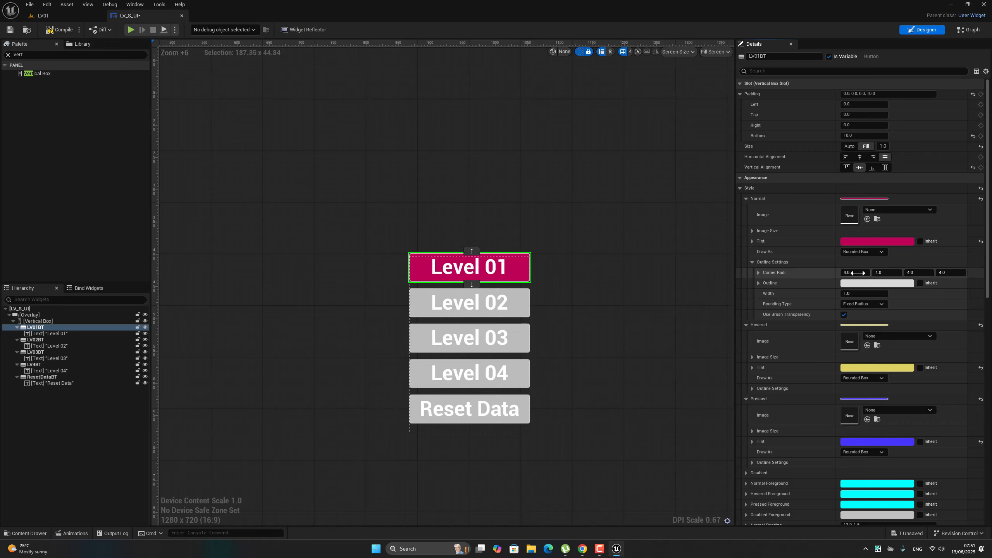
left_click_drag(854, 272, 875, 272)
left_click(422, 304)
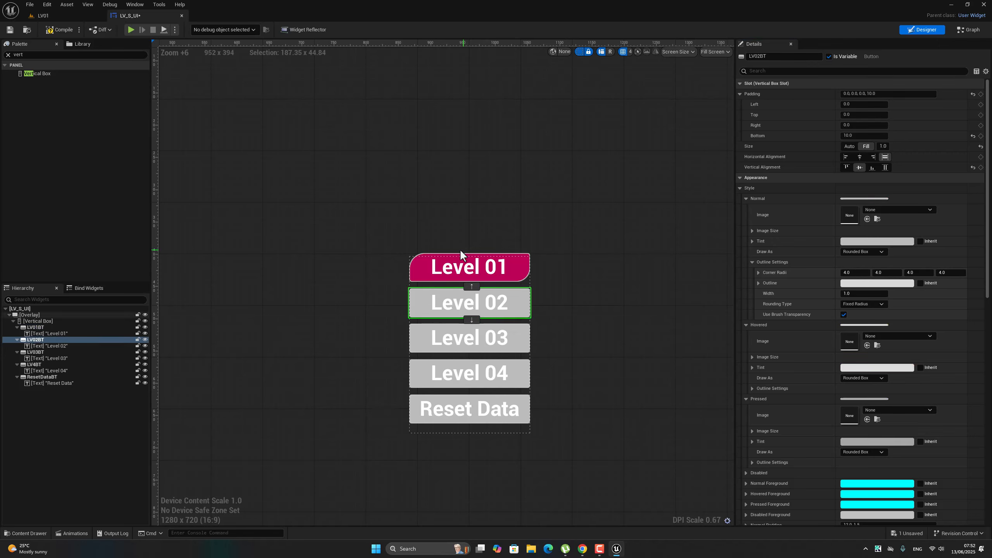
Copy the whole Style of the LV01BT button and paste it onto the LV02BT button.
left_click(416, 266)
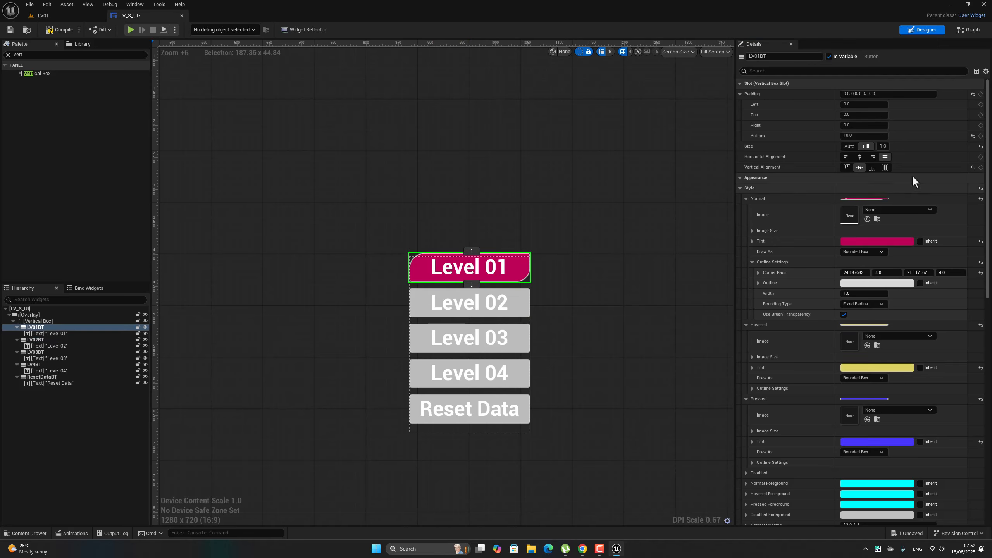
right_click(751, 187)
left_click(777, 230)
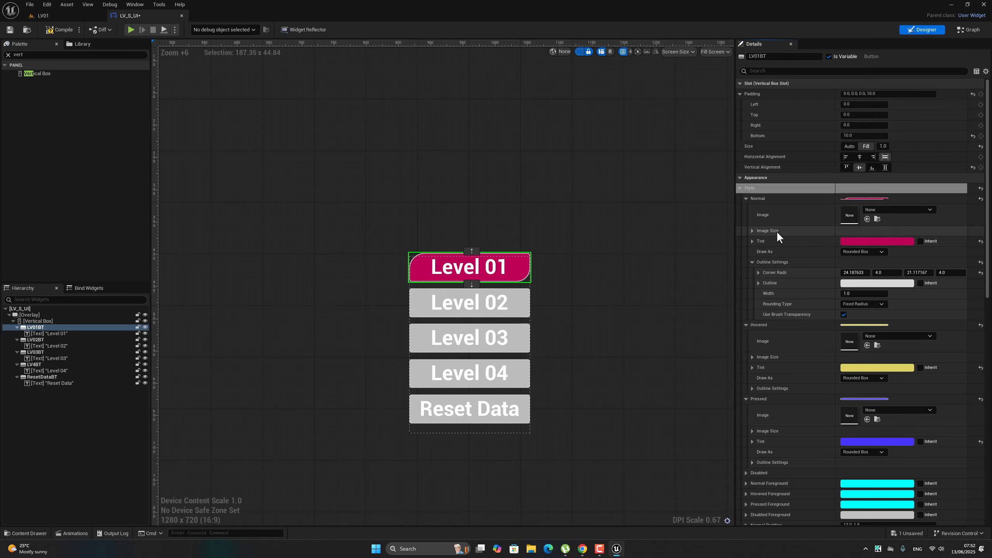
left_click(413, 299)
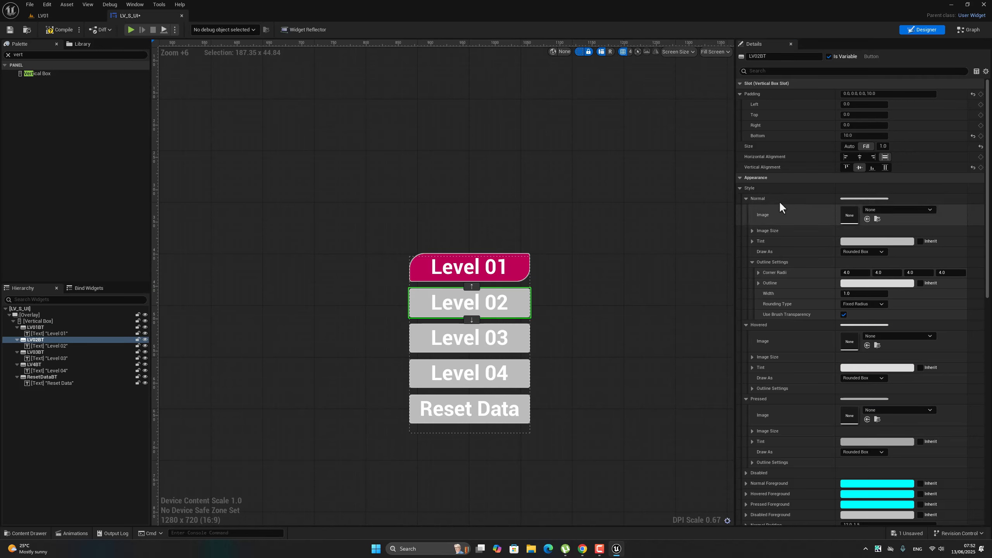
right_click(751, 188)
left_click(778, 239)
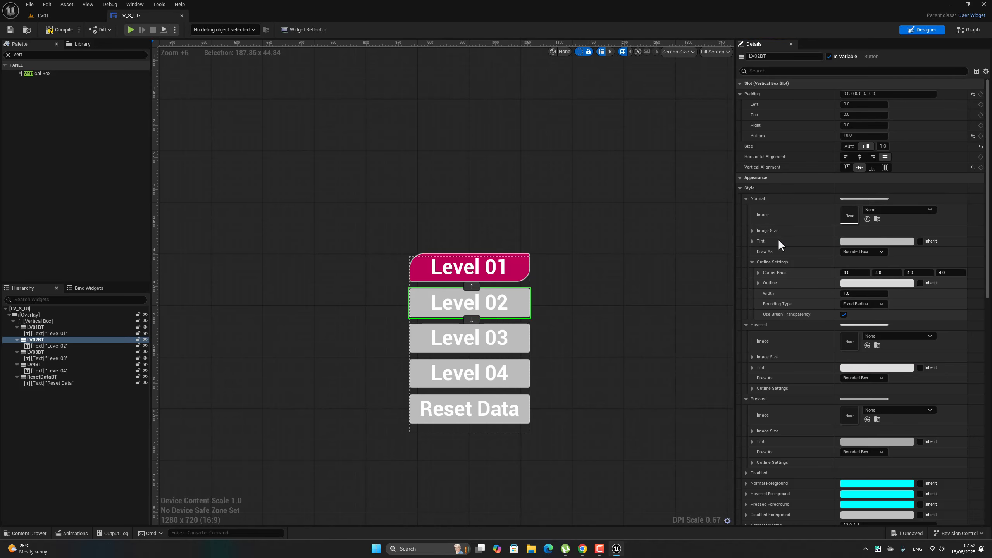
Paste the copied button Style onto the LV03BT and LV4BT buttons.
left_click(413, 328)
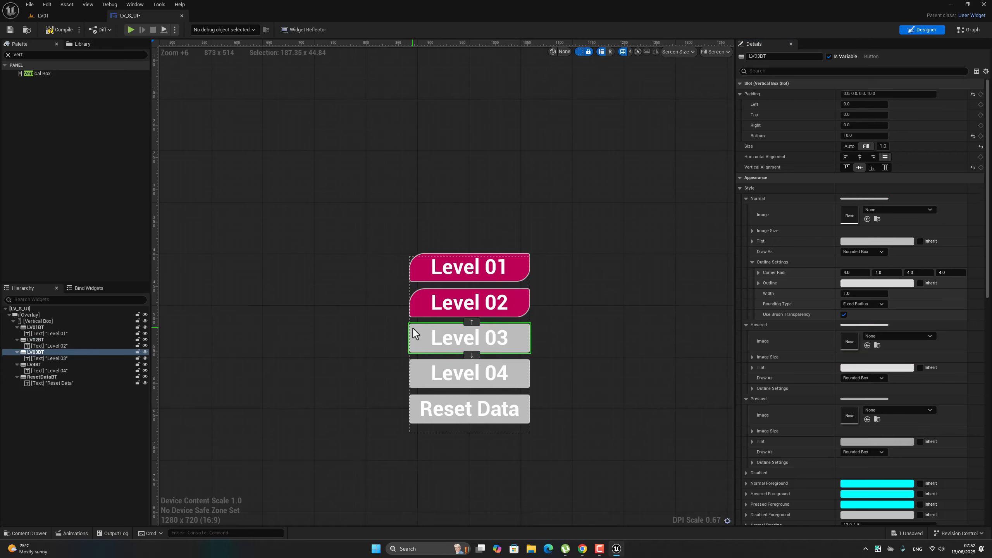
right_click(754, 187)
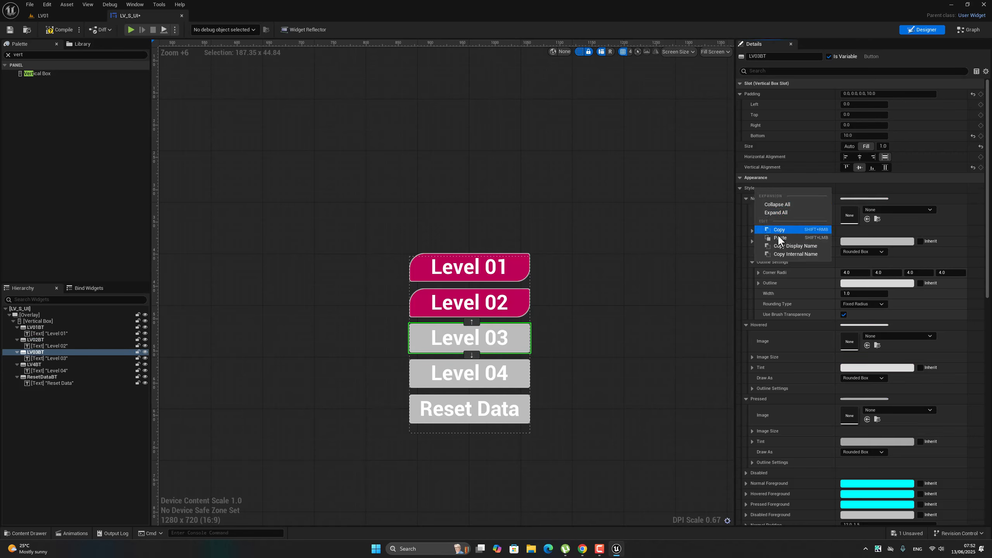
left_click(779, 238)
left_click(413, 364)
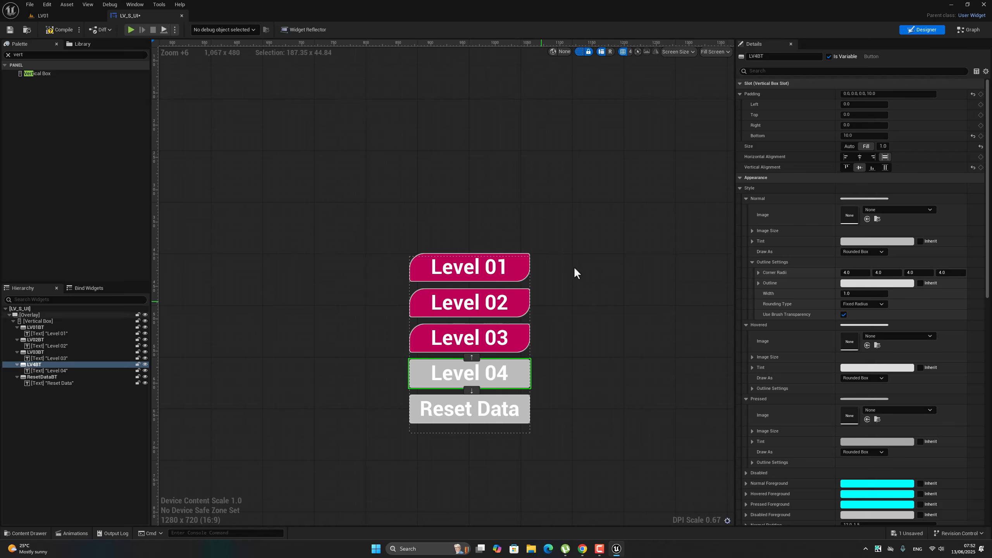
right_click(757, 188)
left_click(782, 238)
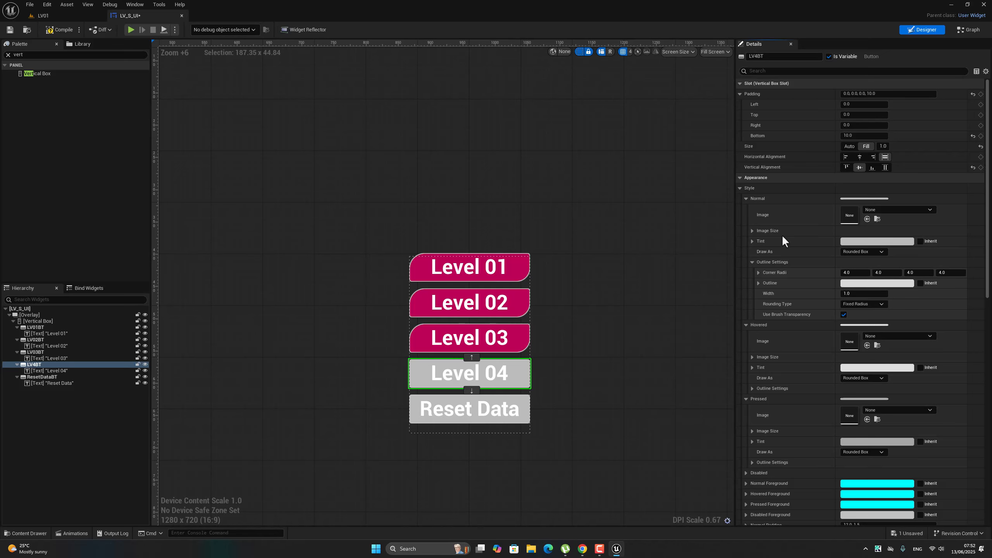
Paste the copied button Style onto the ResetDataBT button.
left_click(414, 398)
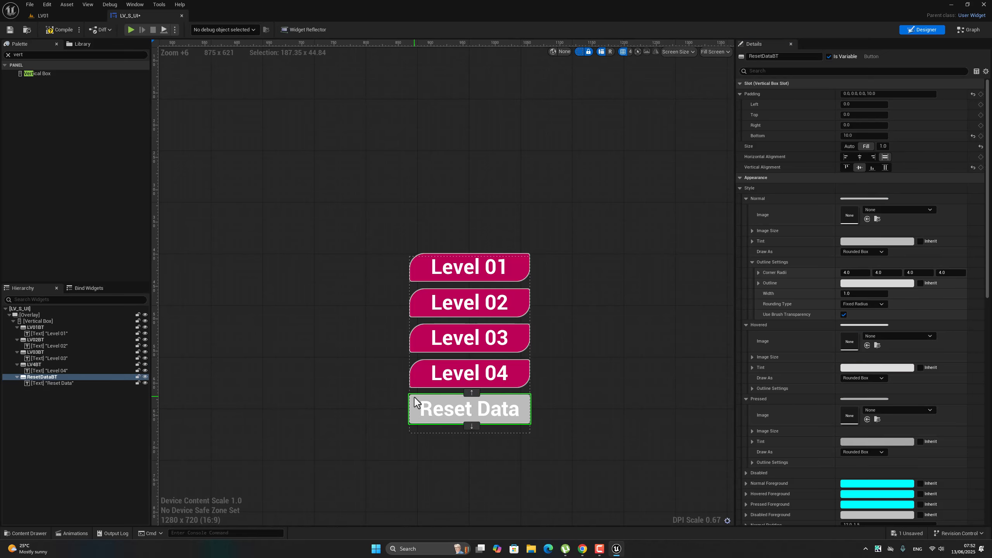
right_click(414, 397)
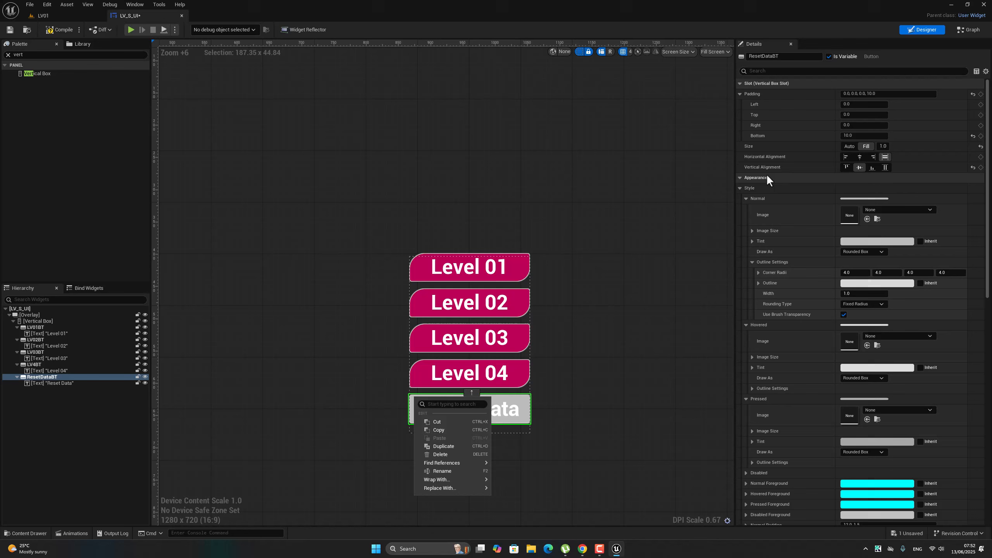
right_click(748, 188)
left_click(759, 239)
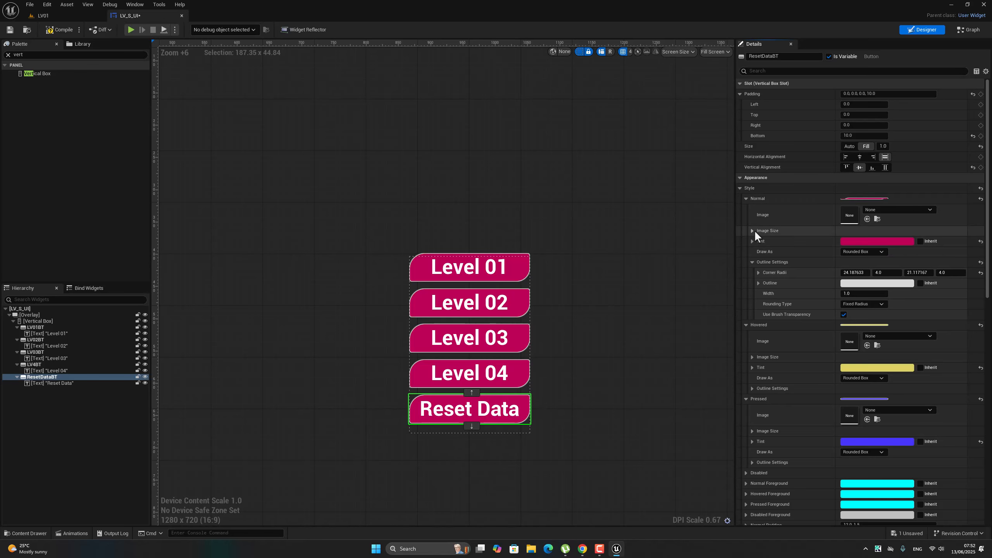
Change the Normal style tint of the ResetDataBT button to a muted teal.
left_click(876, 242)
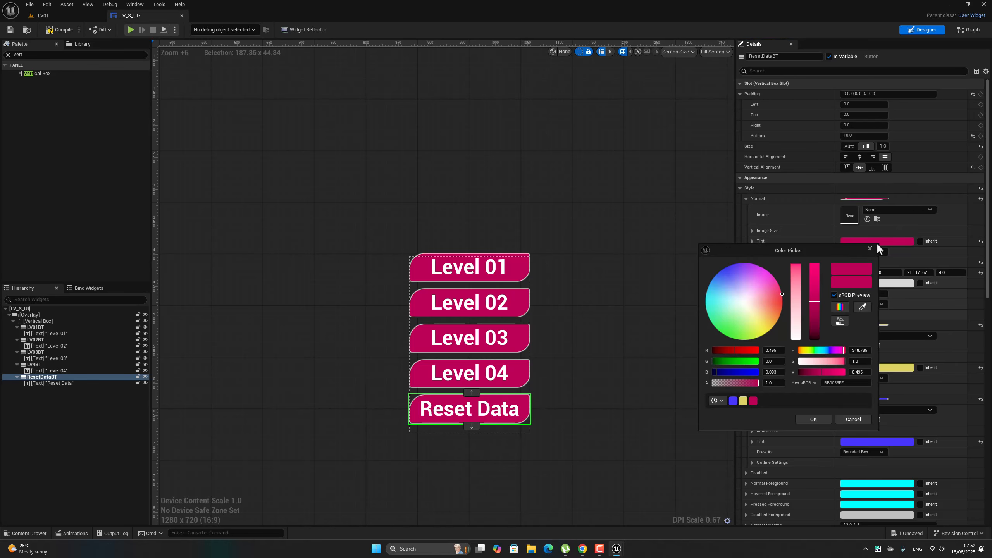
left_click(718, 304)
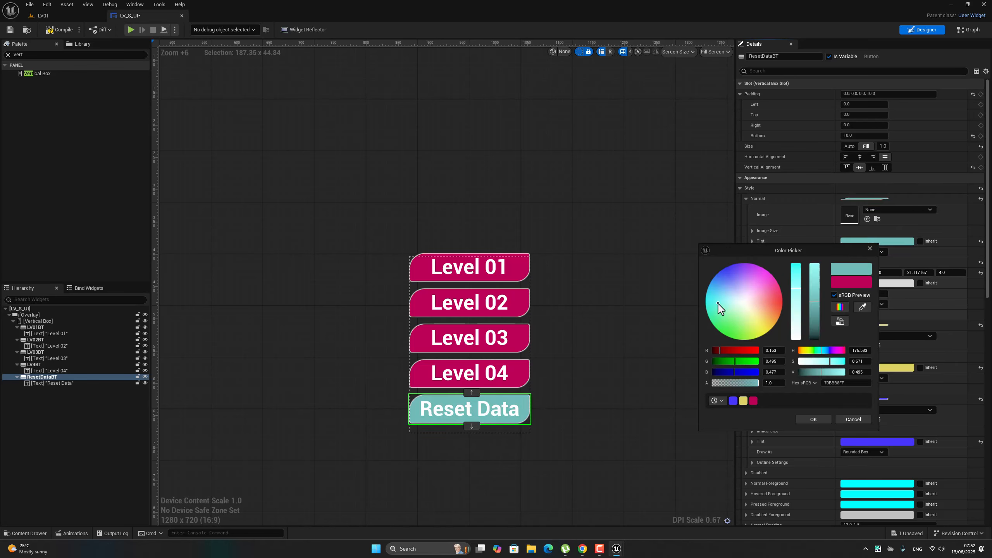
left_click(814, 419)
left_click(587, 366)
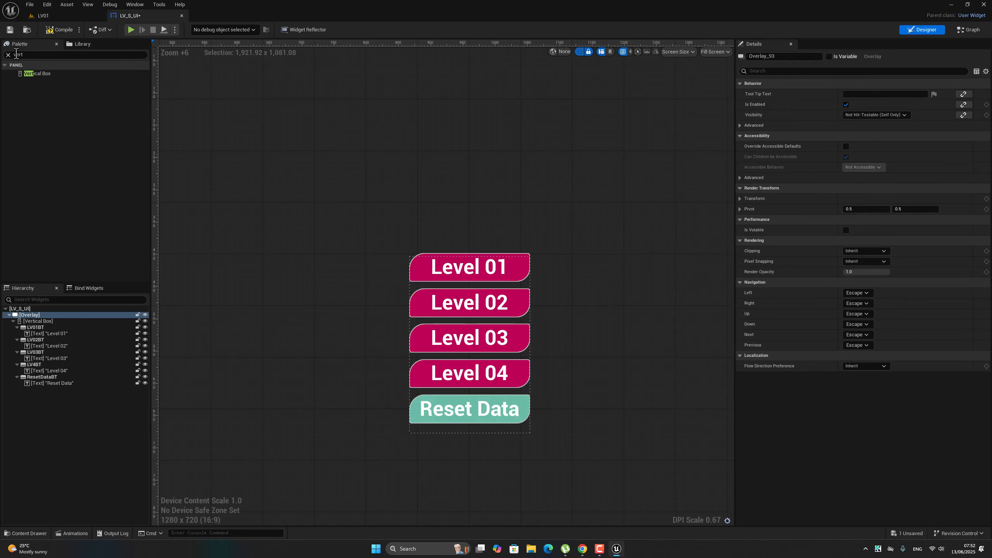
Find the Text widget in the palette and add it directly under the Overlay.
left_click(8, 55)
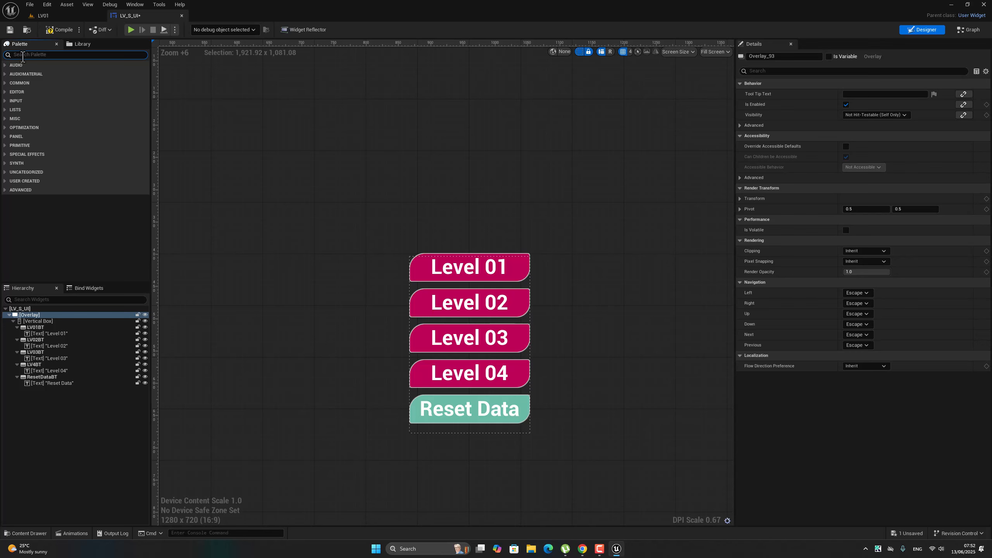
scroll(259, 189, "down", 1)
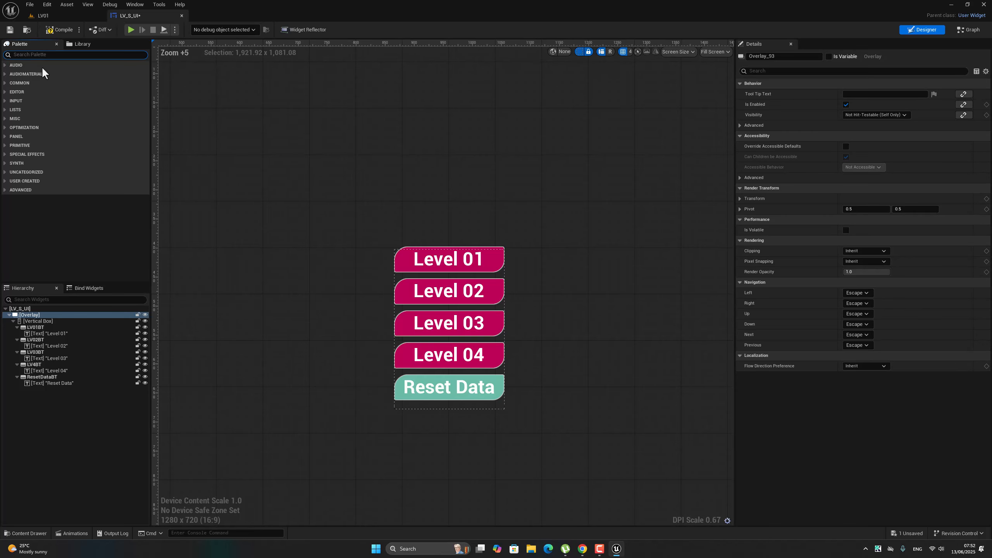
left_click(41, 54)
type("text")
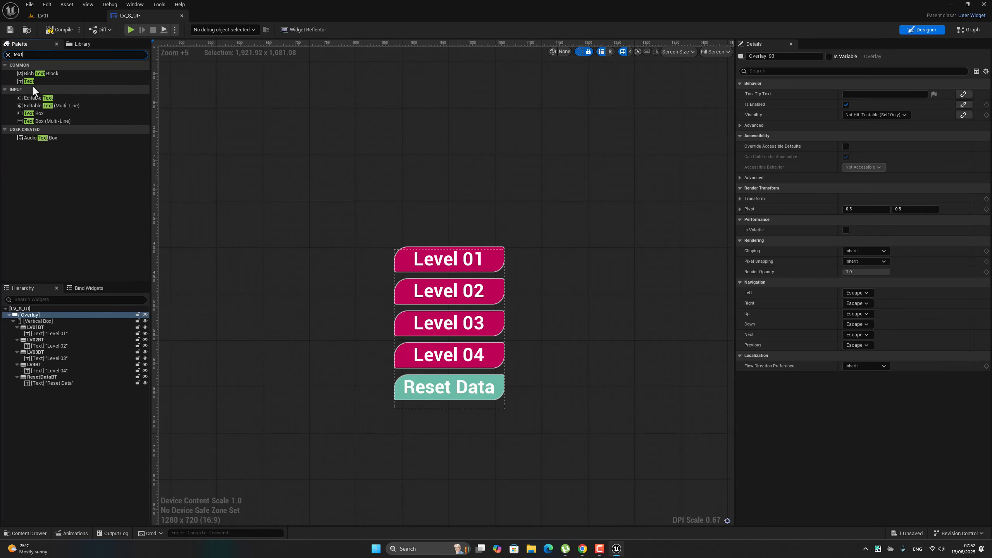
left_click_drag(33, 82, 42, 317)
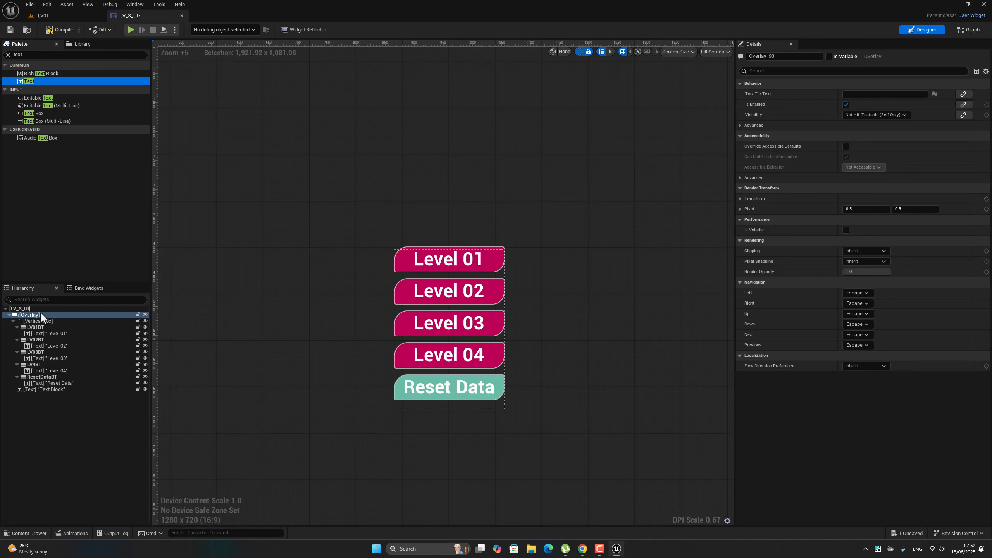
Set the new text block's content to "Level Select".
left_click(44, 390)
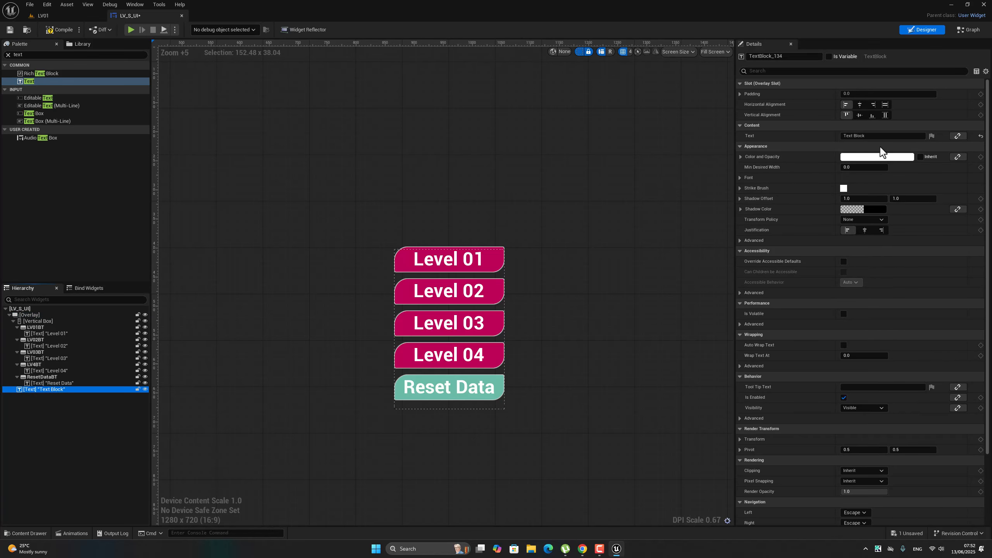
left_click(875, 136)
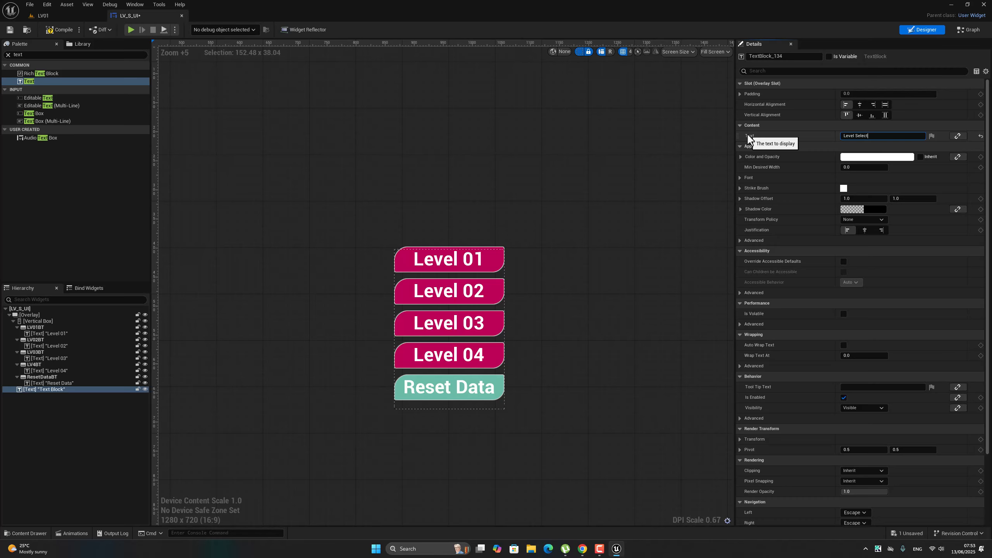
left_click(562, 245)
right_click_drag(436, 115, 442, 164)
scroll(565, 144, "down", 4)
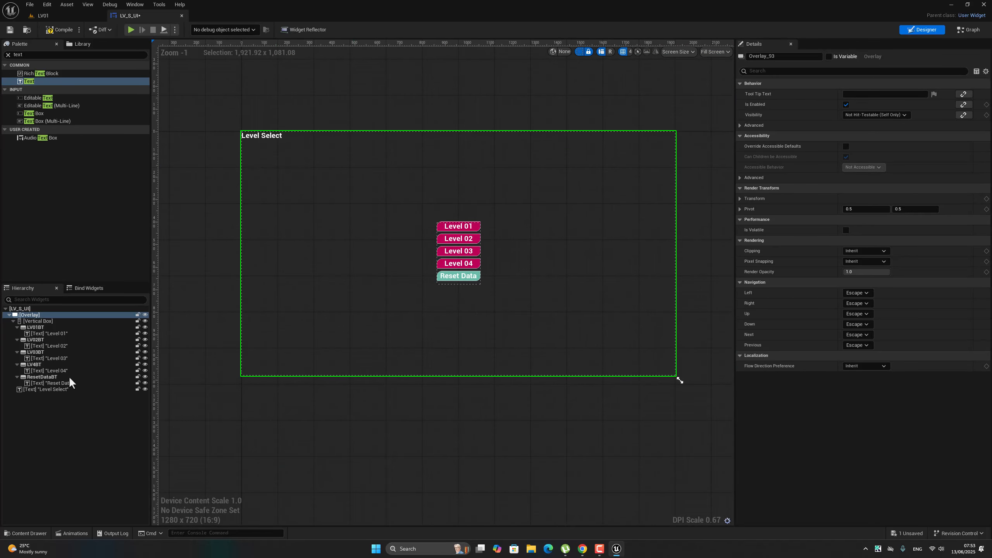
Center the Level Select text horizontally in the Overlay and set its Y translation to 200.
left_click(44, 389)
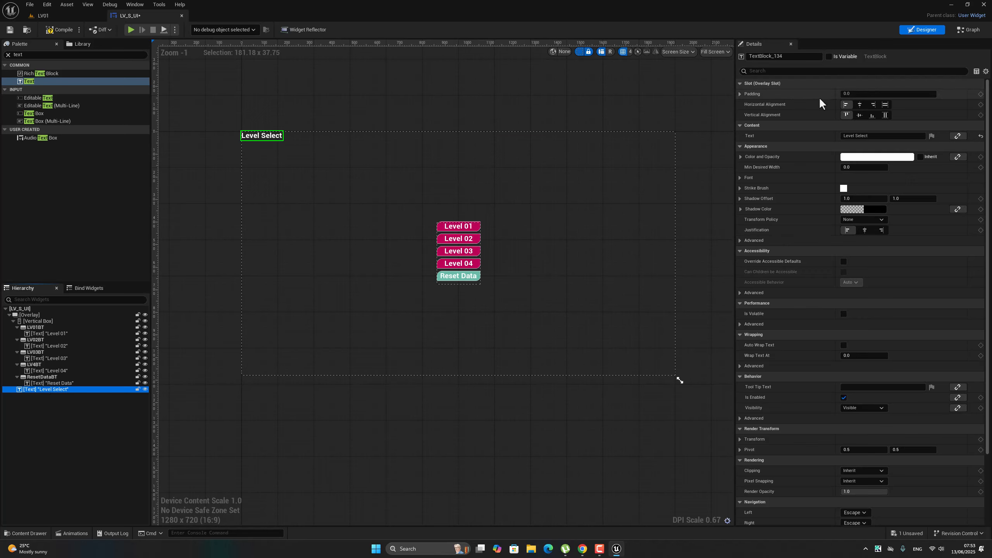
left_click(860, 104)
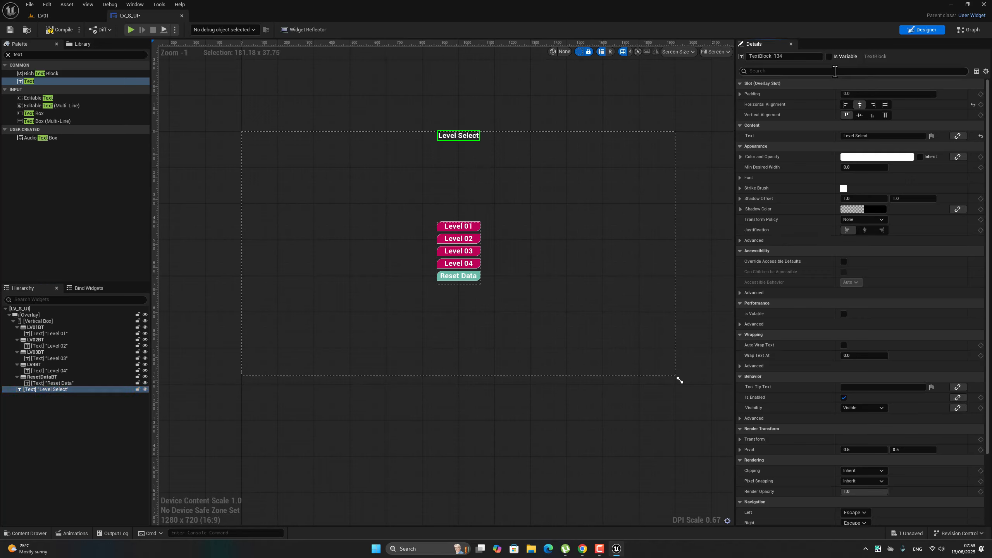
left_click(834, 72)
type("t")
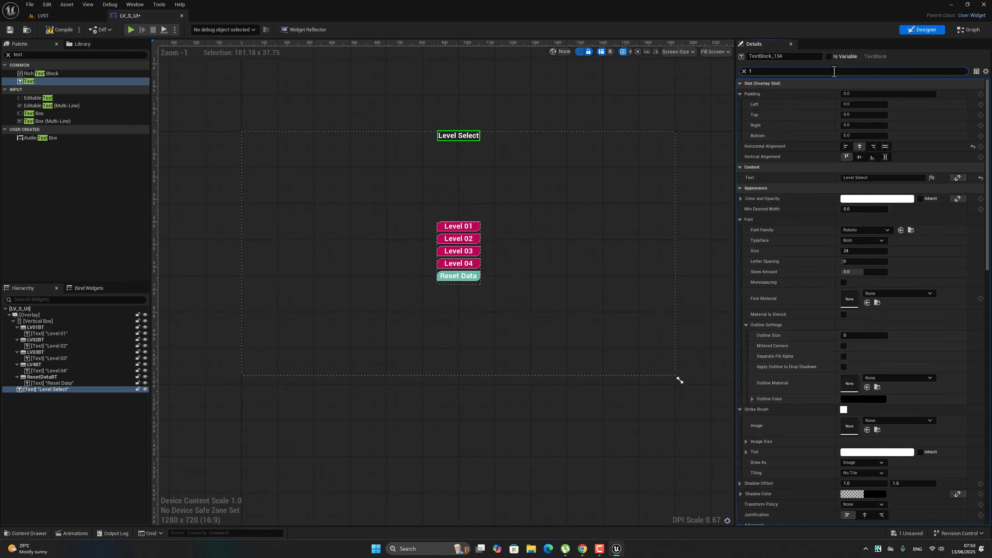
type("rr")
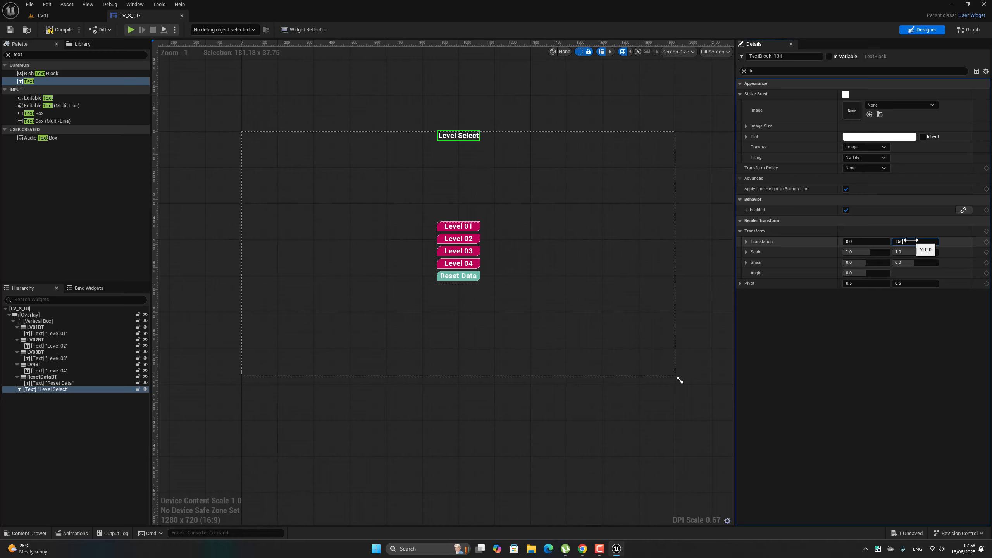
key("Return")
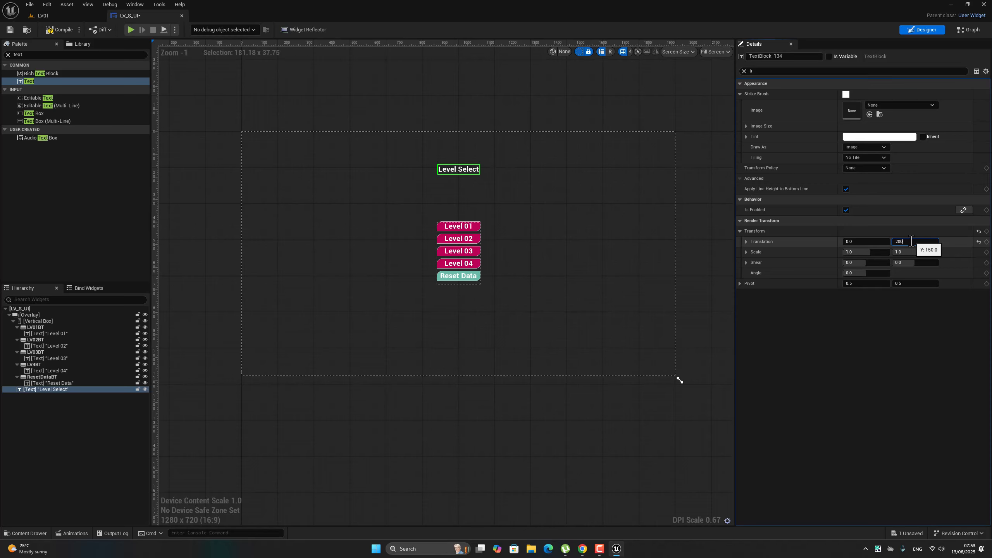
type("200")
key("Return")
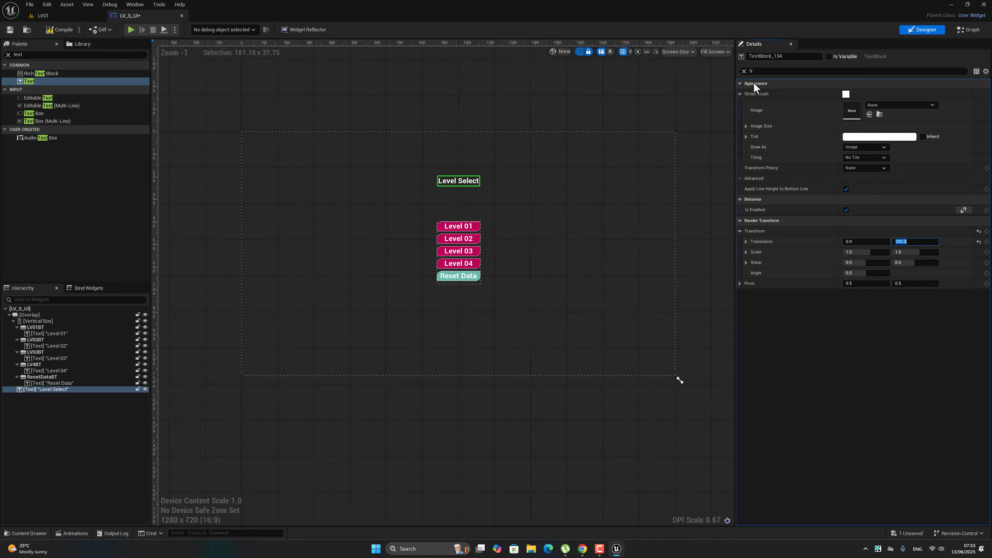
Set the font size of the Level Select text to 50.
left_click(743, 73)
left_click(743, 71)
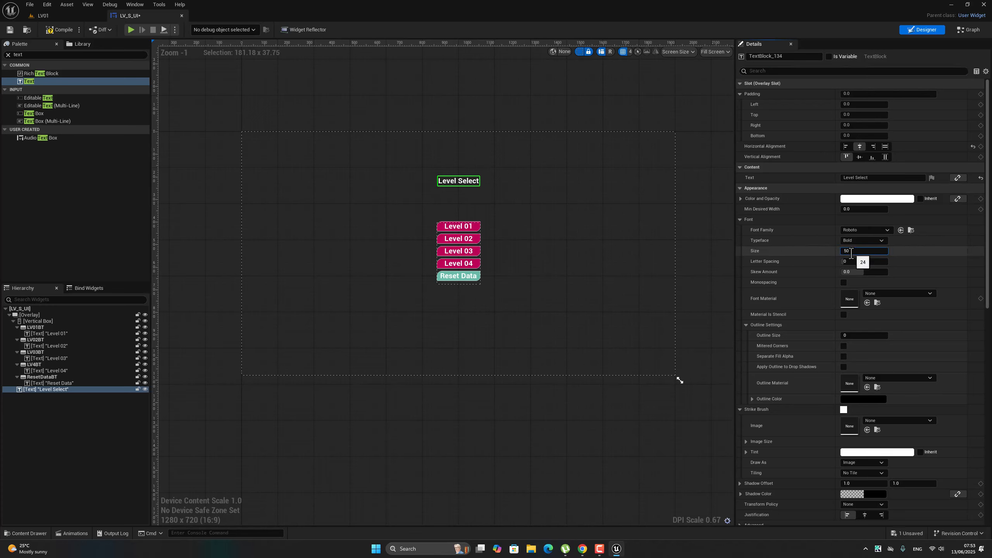
left_click(851, 253)
type("50")
key("Return")
left_click(505, 390)
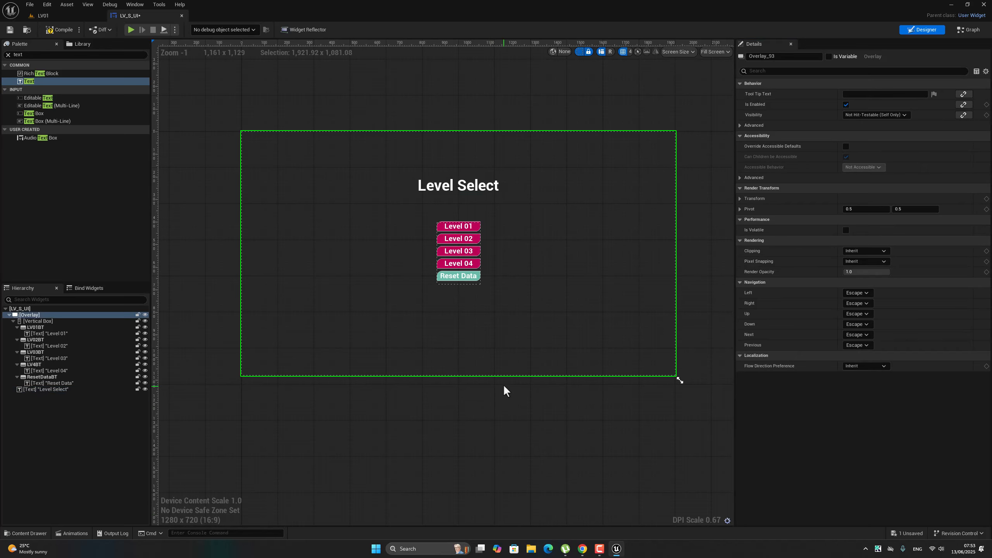
Clear the palette search filter and save all modified assets.
left_click(8, 55)
left_click(29, 4)
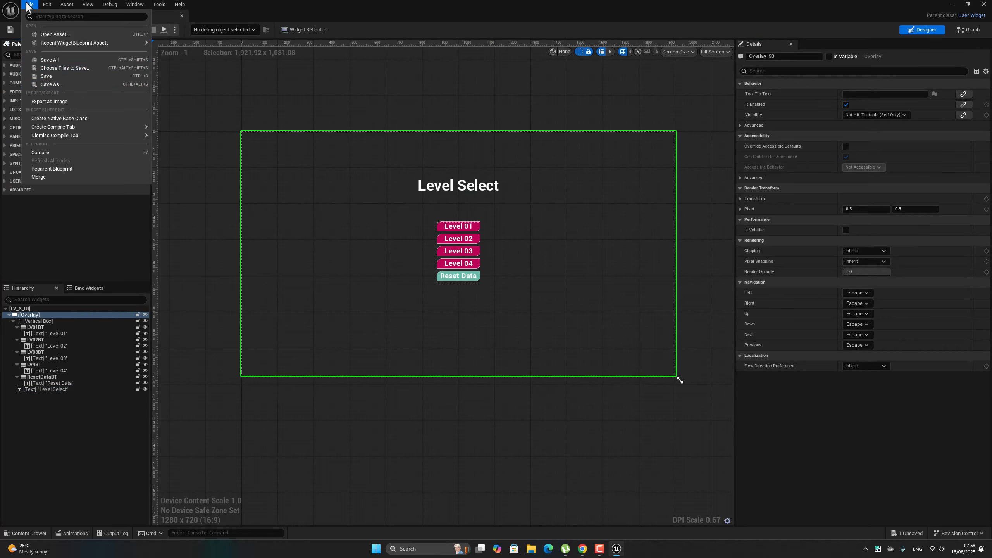
left_click(44, 59)
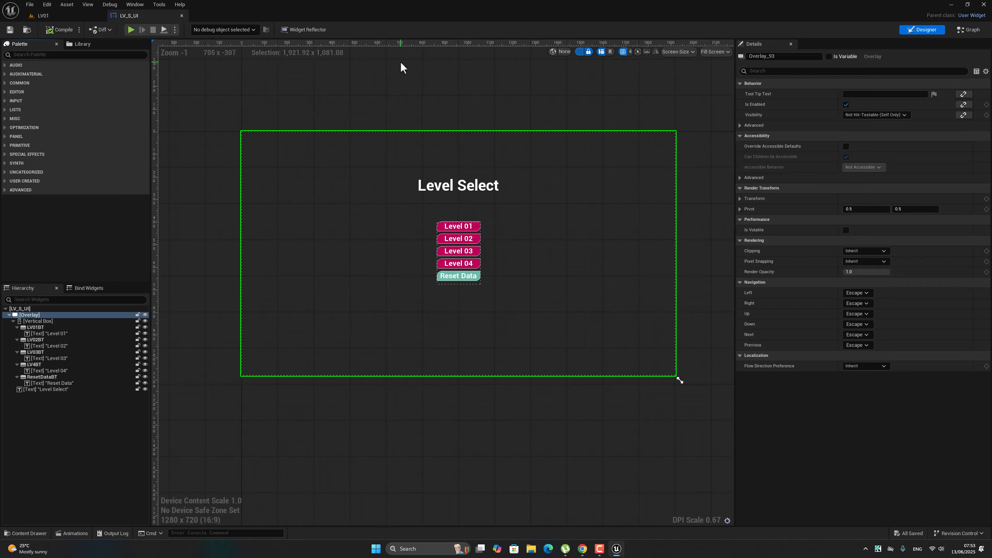
Add an On Clicked event for the LV01BT button.
left_click(439, 230)
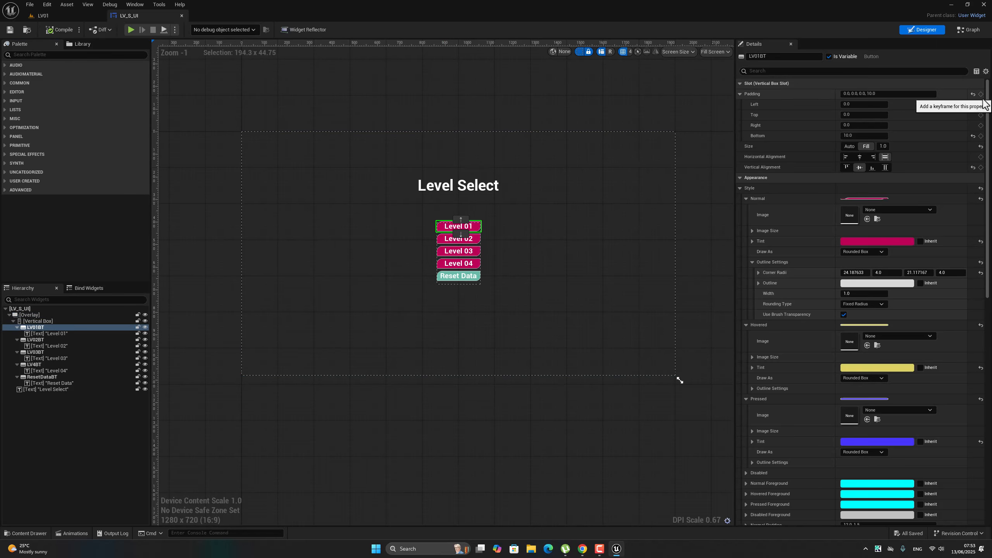
scroll(875, 430, "down", 15)
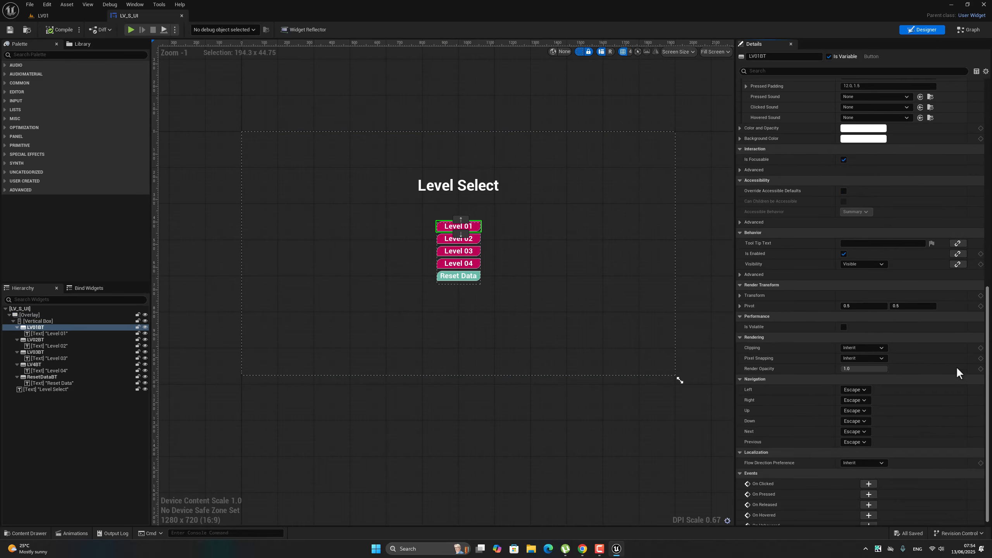
left_click(869, 478)
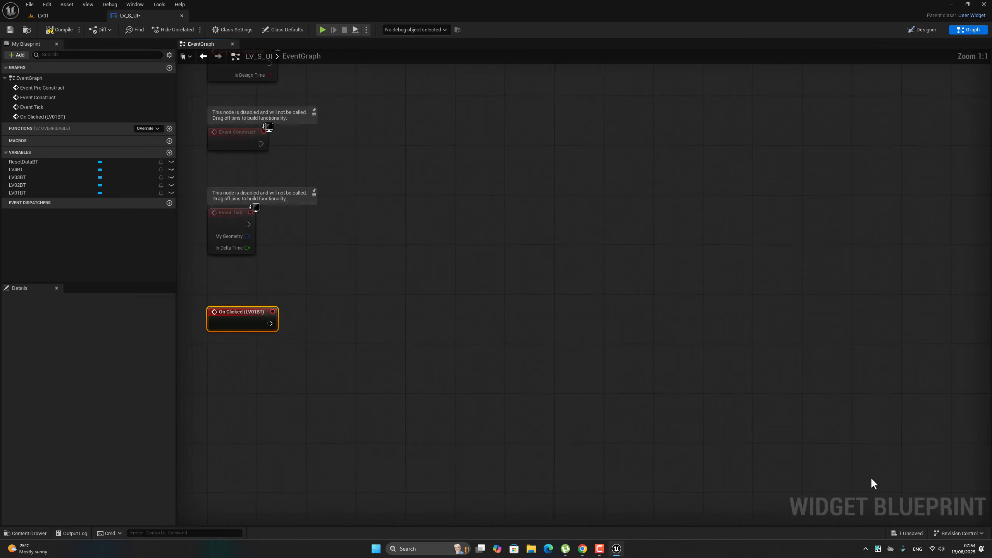
Return to the widget layout and add an On Clicked event for the LV02BT button.
left_click(916, 31)
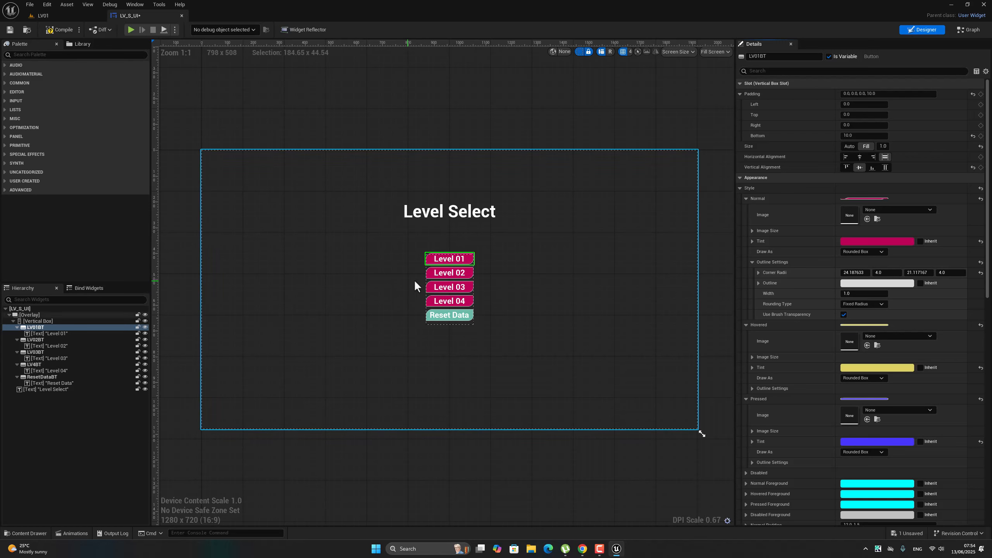
left_click(430, 274)
scroll(891, 213, "down", 15)
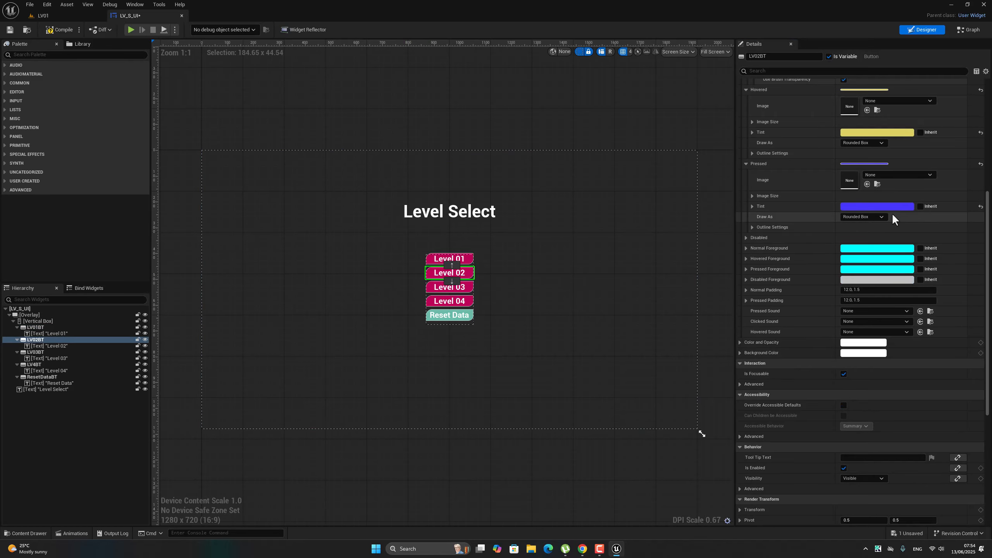
scroll(892, 213, "down", 10)
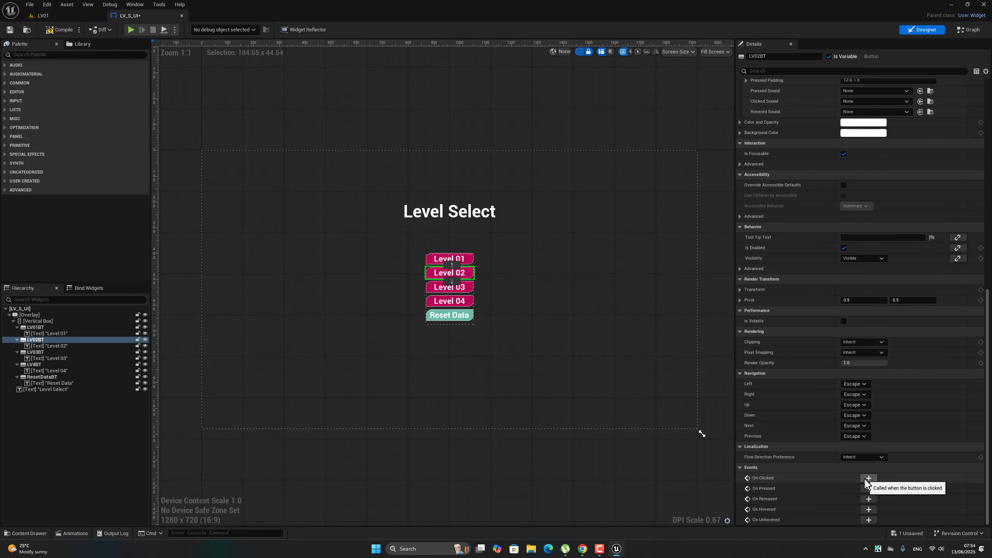
left_click(864, 478)
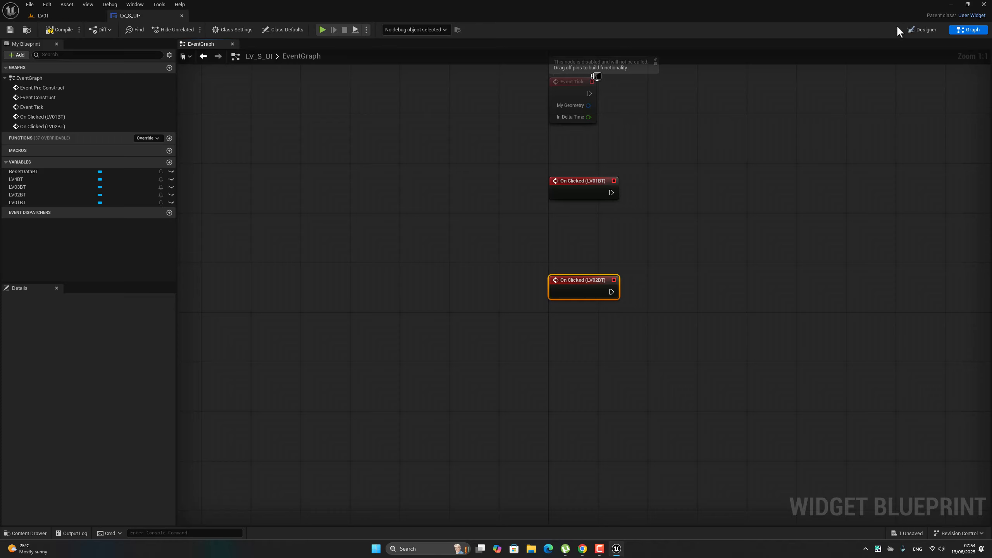
Return to the widget layout and add an On Clicked event for the LV03BT button.
left_click(918, 29)
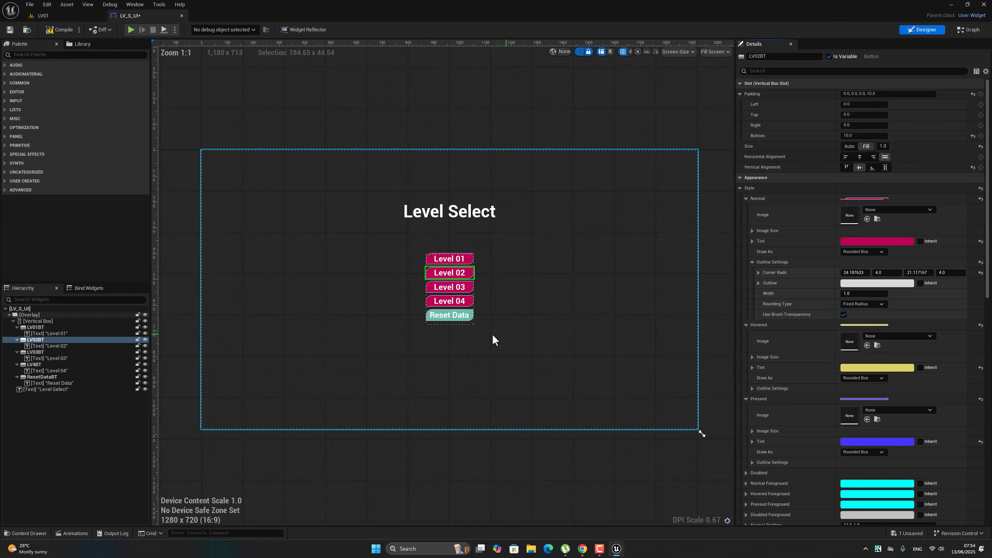
left_click(430, 288)
scroll(884, 321, "down", 10)
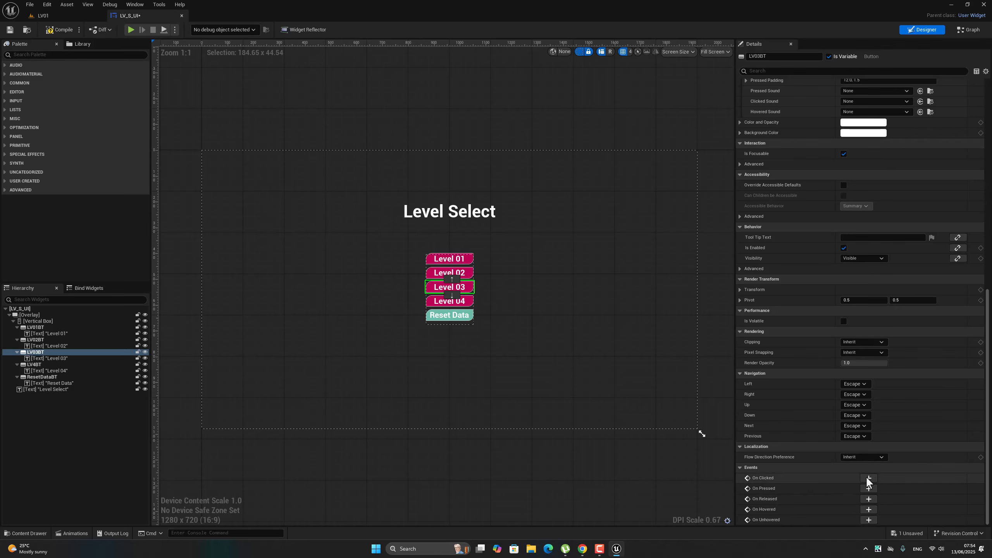
left_click(868, 478)
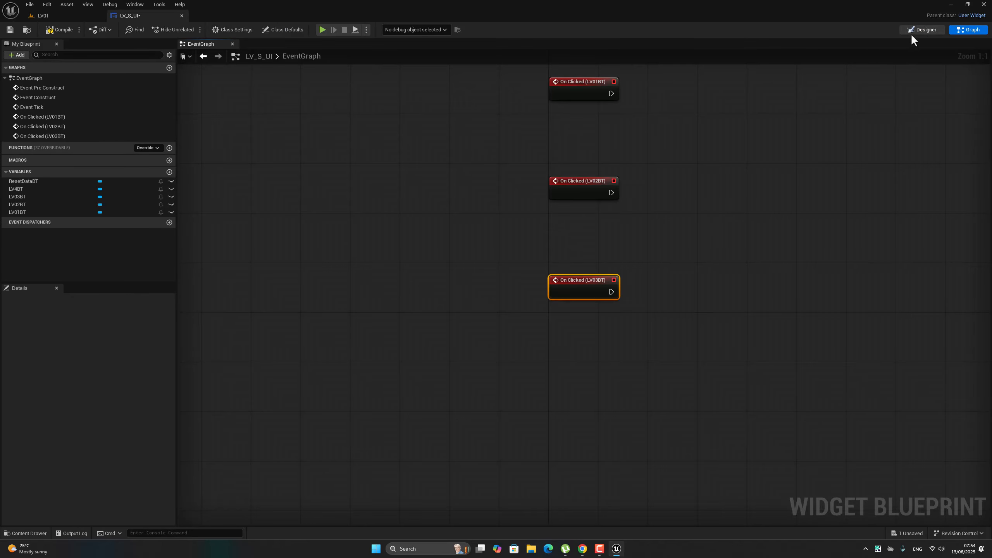
Return to the widget layout and add an On Clicked event for the LV4BT button.
left_click(919, 30)
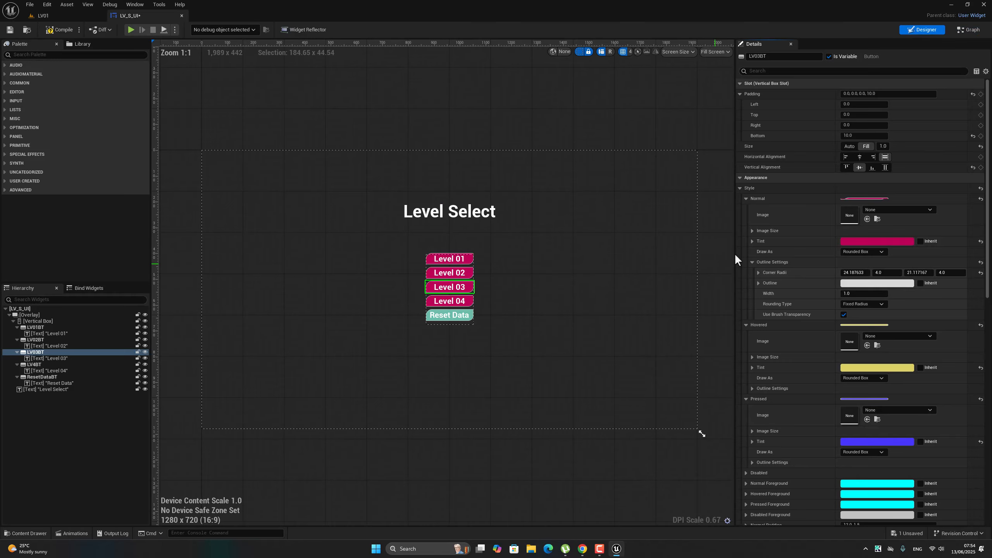
left_click(430, 300)
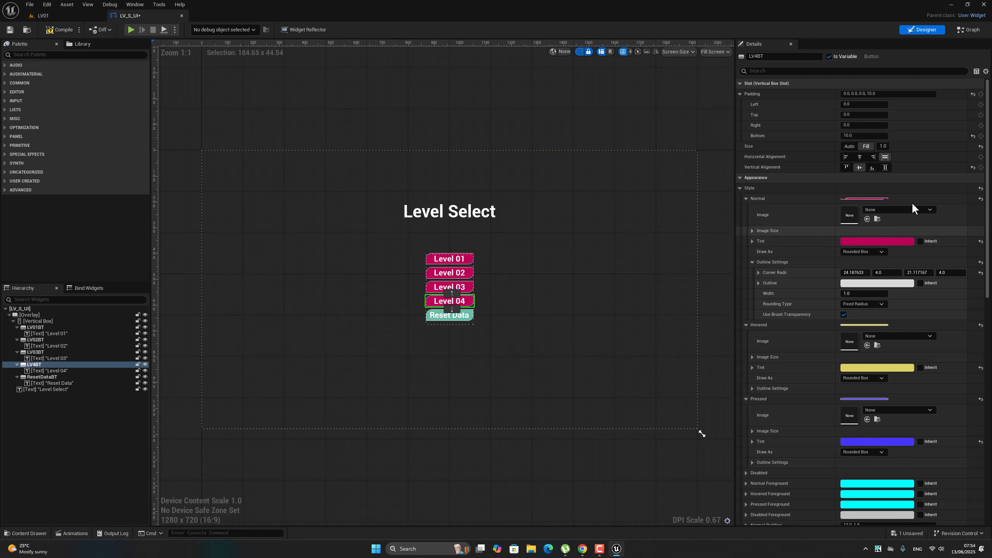
scroll(937, 332, "down", 5)
scroll(941, 318, "down", 13)
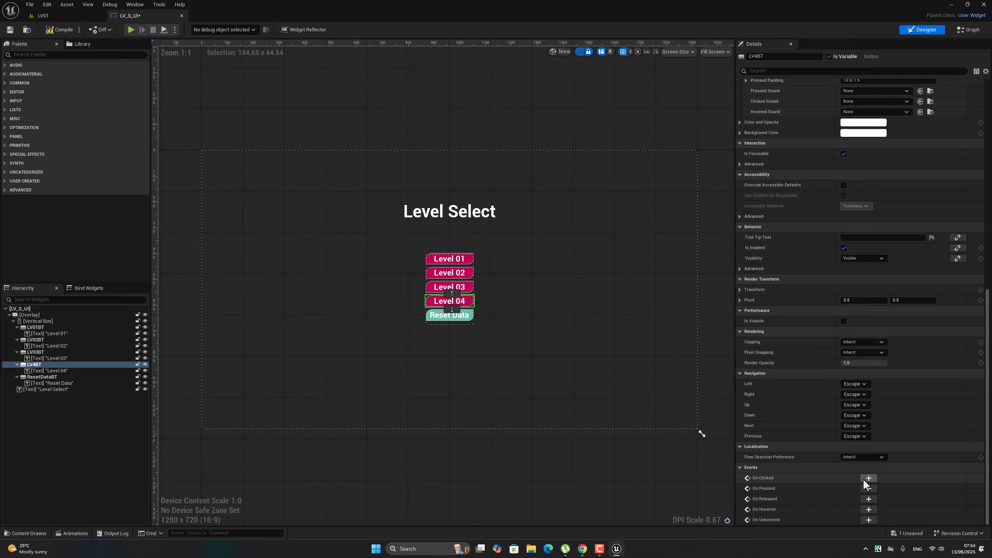
left_click(864, 478)
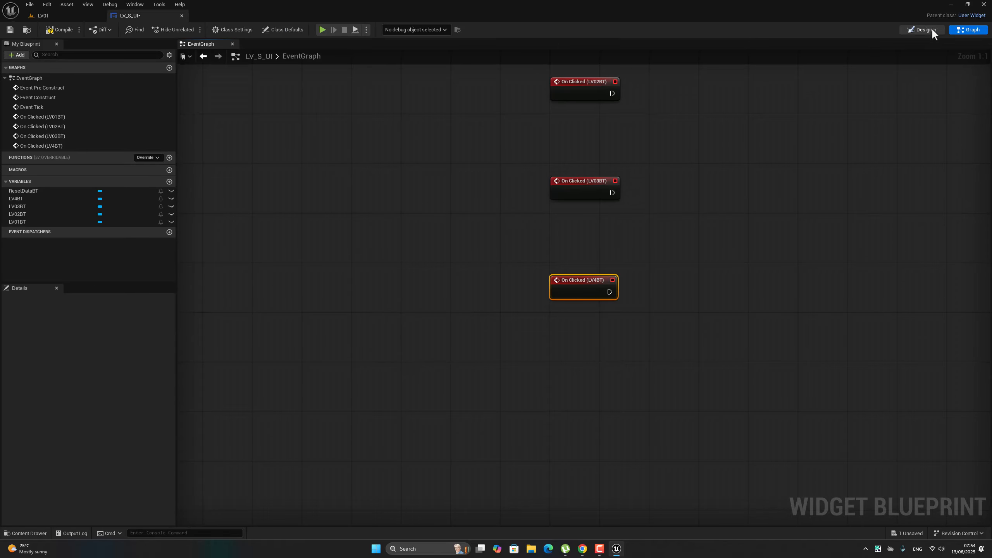
Return to the widget layout and add an On Clicked event for the ResetDataBT button.
left_click(931, 27)
left_click(428, 318)
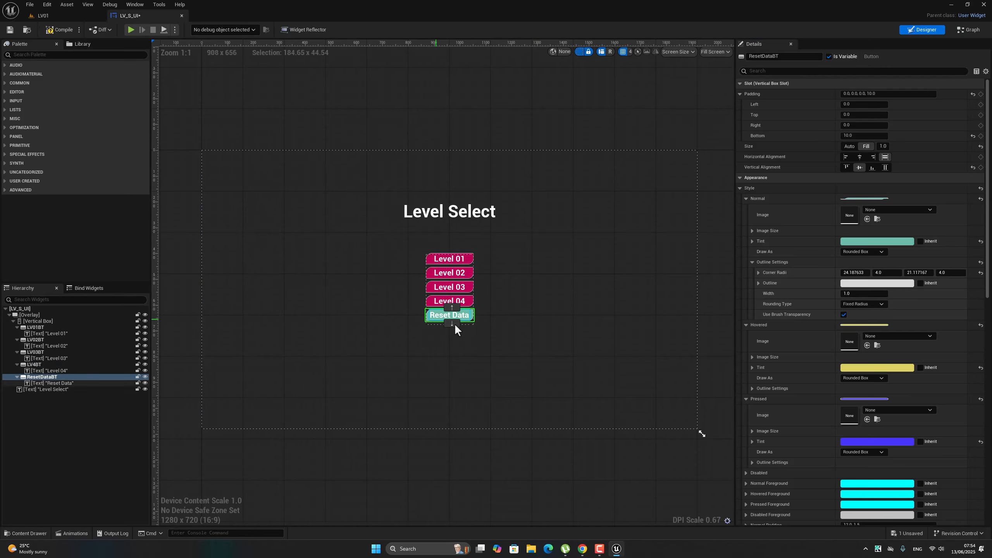
scroll(815, 271, "down", 8)
scroll(816, 270, "down", 5)
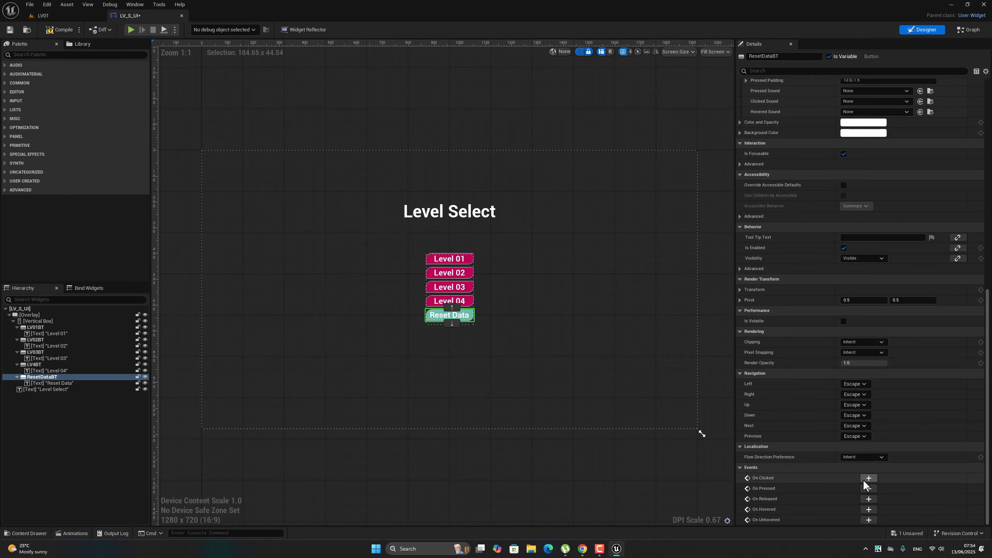
left_click(868, 478)
scroll(696, 275, "down", 2)
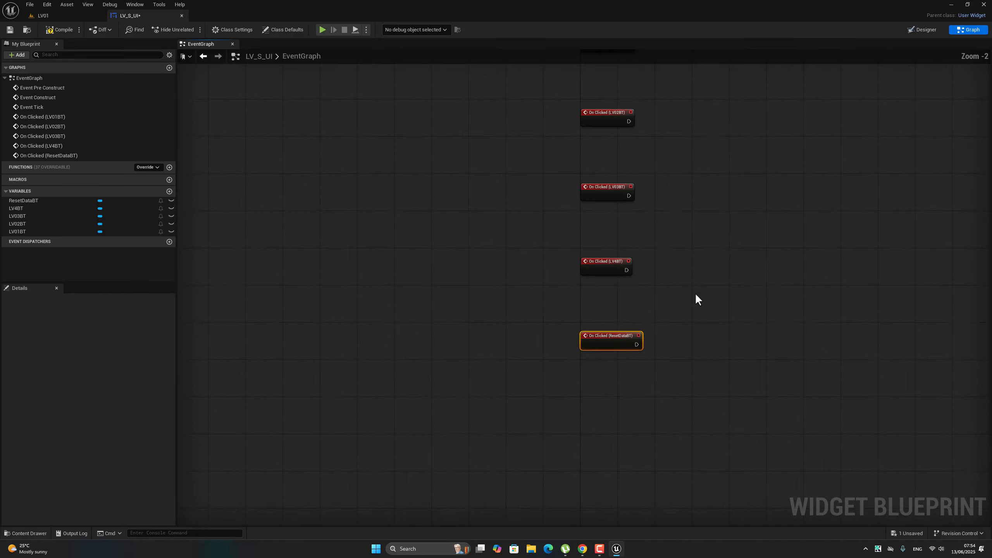
Save all unsaved assets and return from the event graph to the Level Select widget layout.
left_click(30, 4)
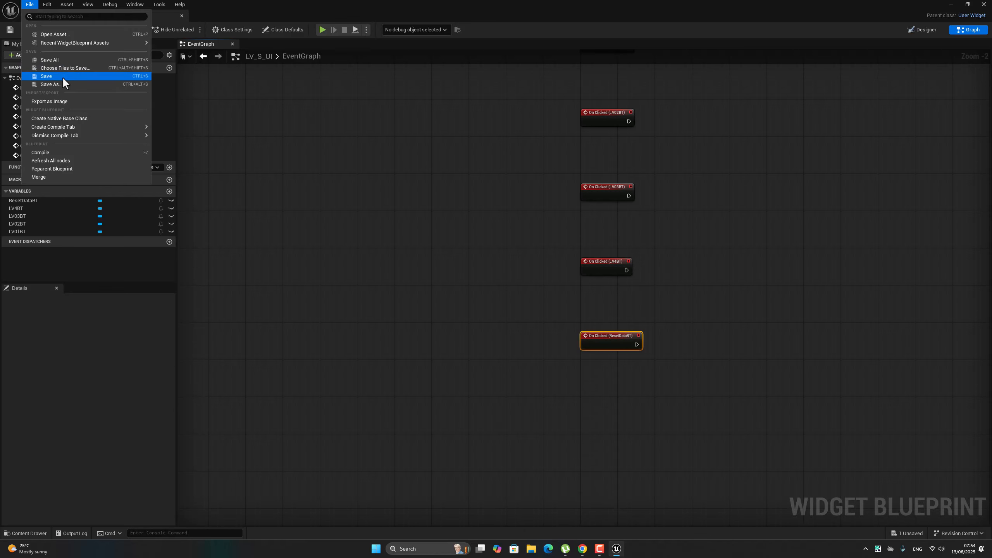
left_click(67, 61)
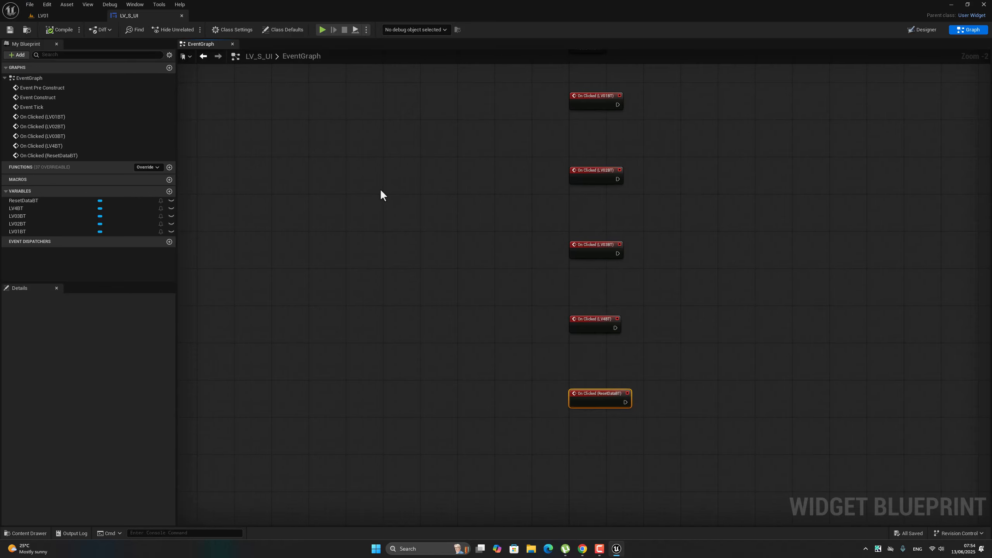
scroll(412, 197, "down", 2)
scroll(412, 197, "up", 2)
scroll(645, 144, "up", 1)
right_click_drag(646, 144, 698, 191)
left_click(924, 30)
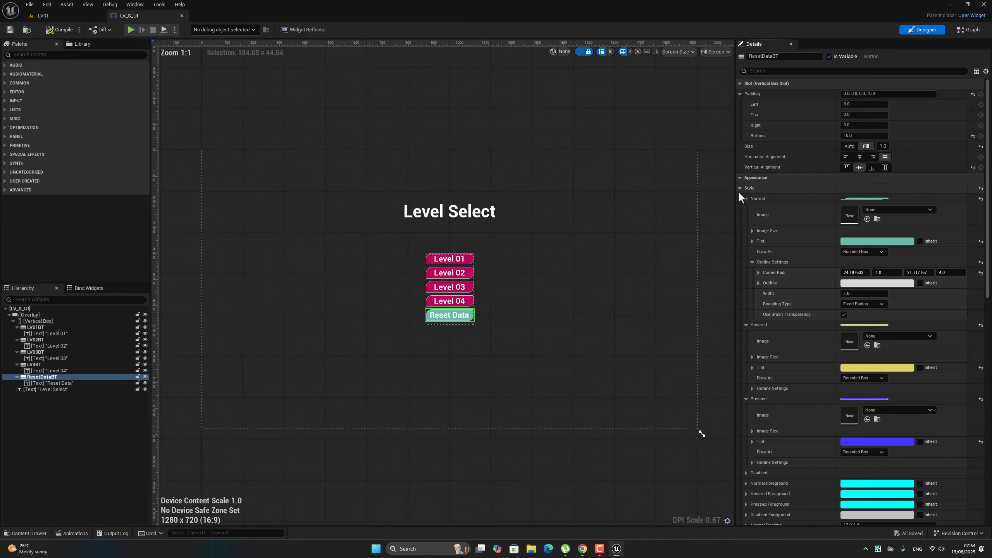
right_click_drag(491, 241, 514, 242)
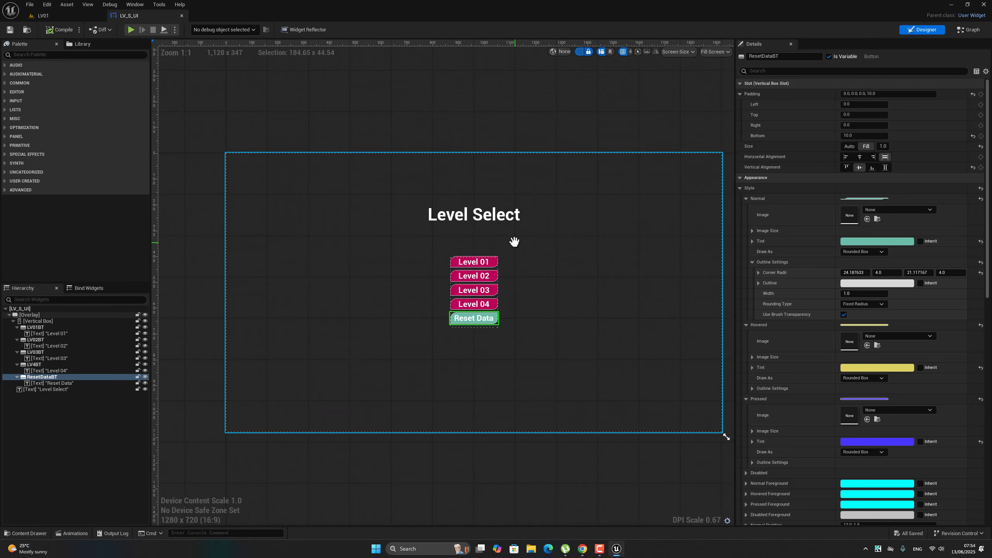